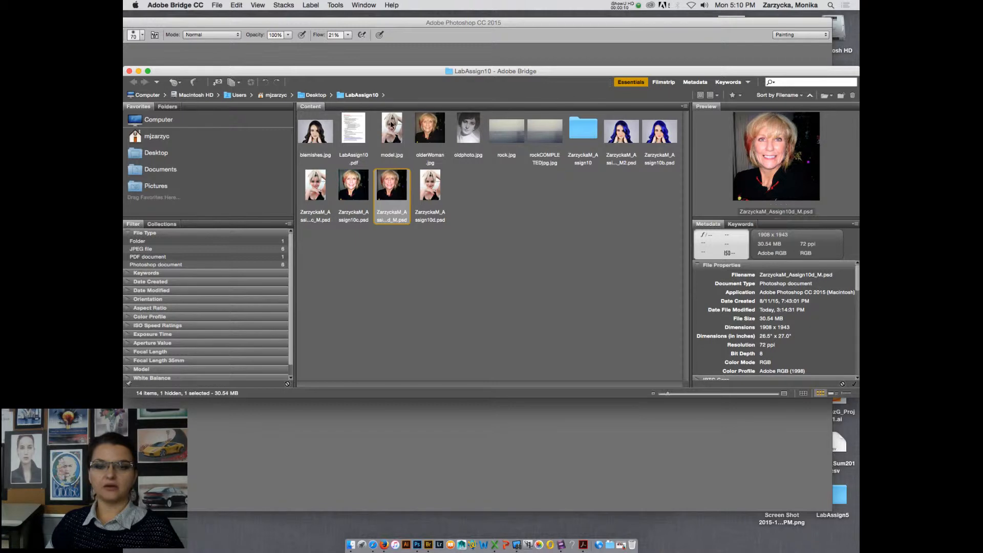
- Preview model.jpg full screen and open it in Photoshop with the working RGB profile, Adobe RGB (1998), assigned
left_click(392, 124)
key("space")
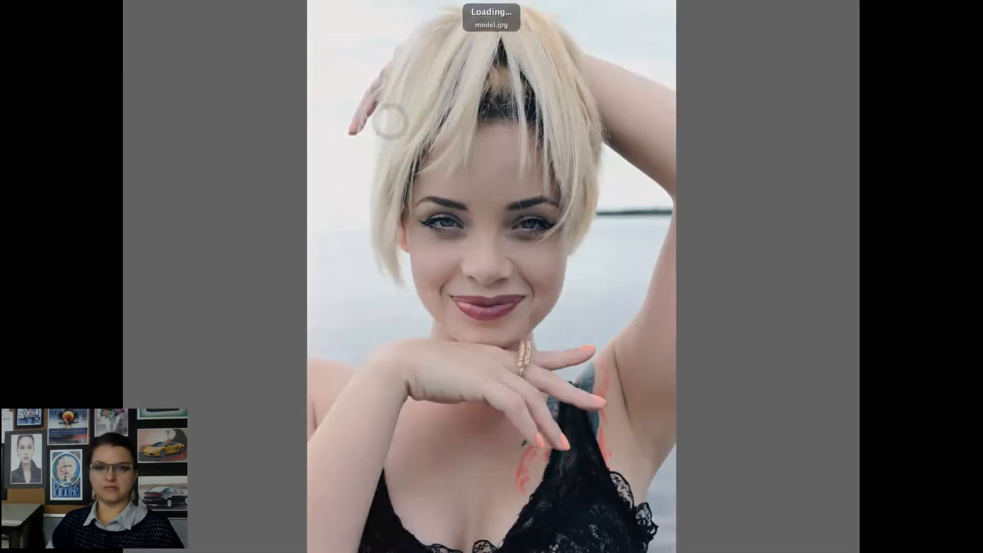
key("space")
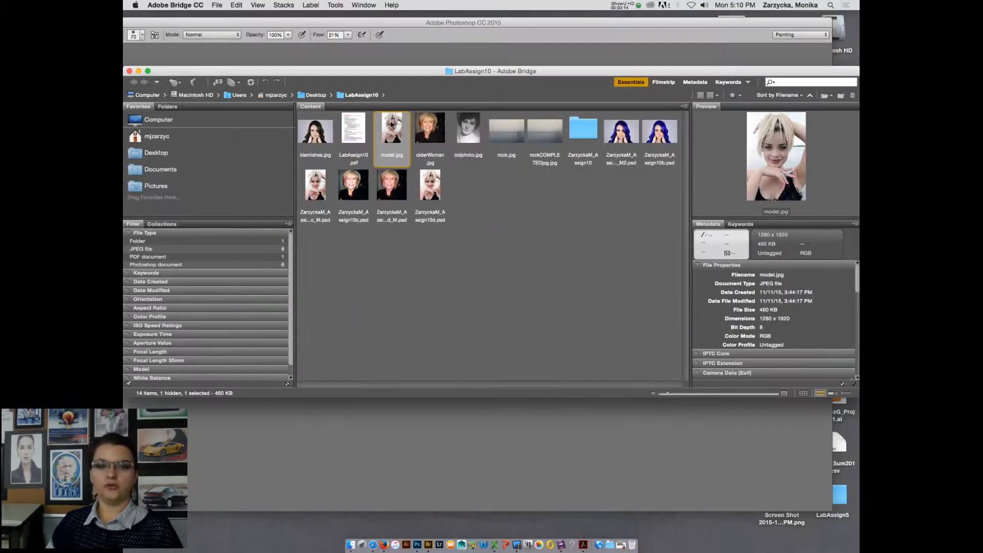
key("space")
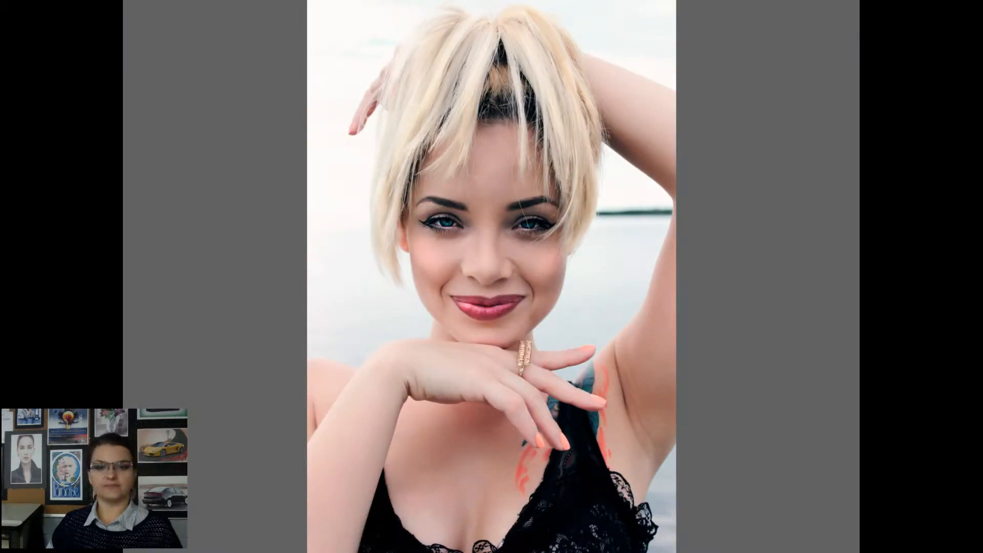
key("space")
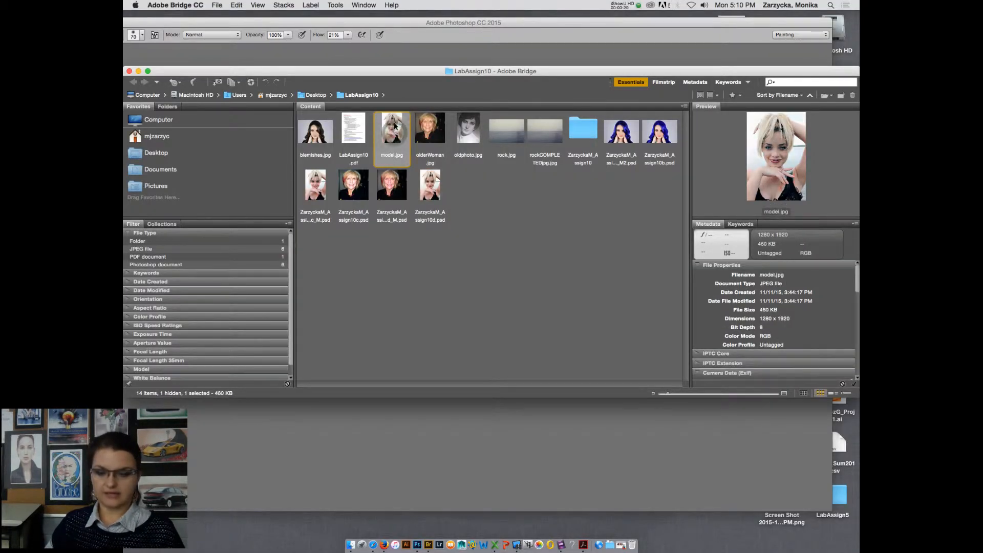
double_click(394, 125)
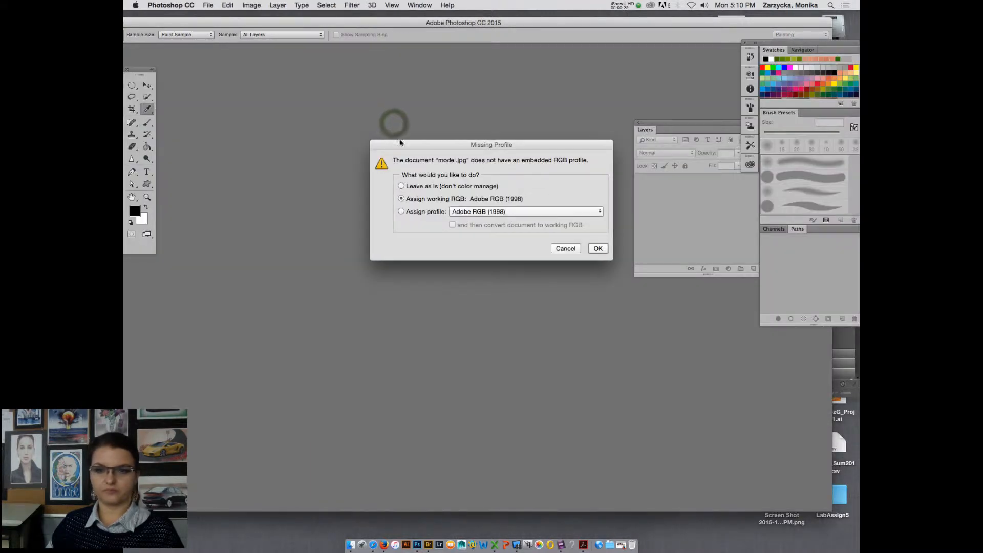
left_click(598, 248)
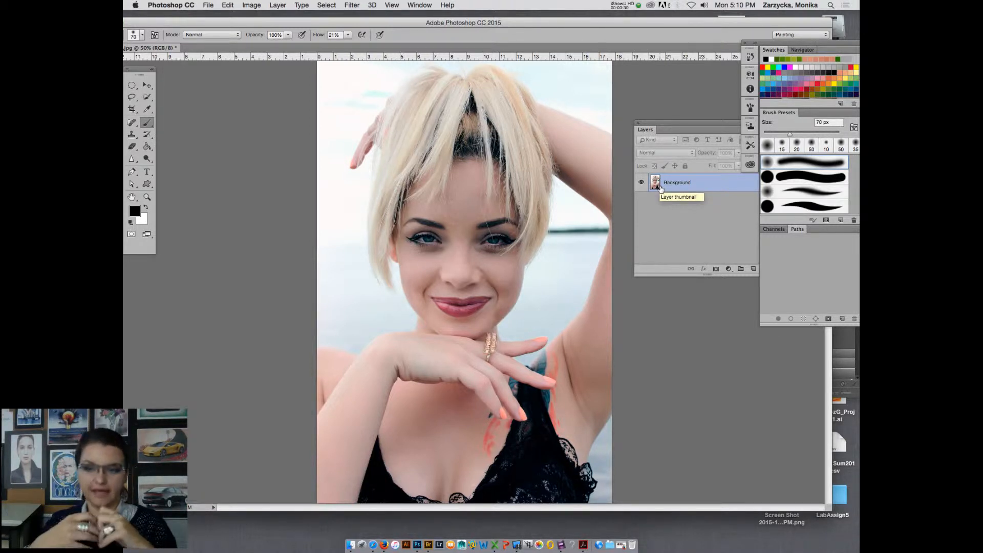
- Duplicate the Background layer and rename the copy "retouched"
key("super+j")
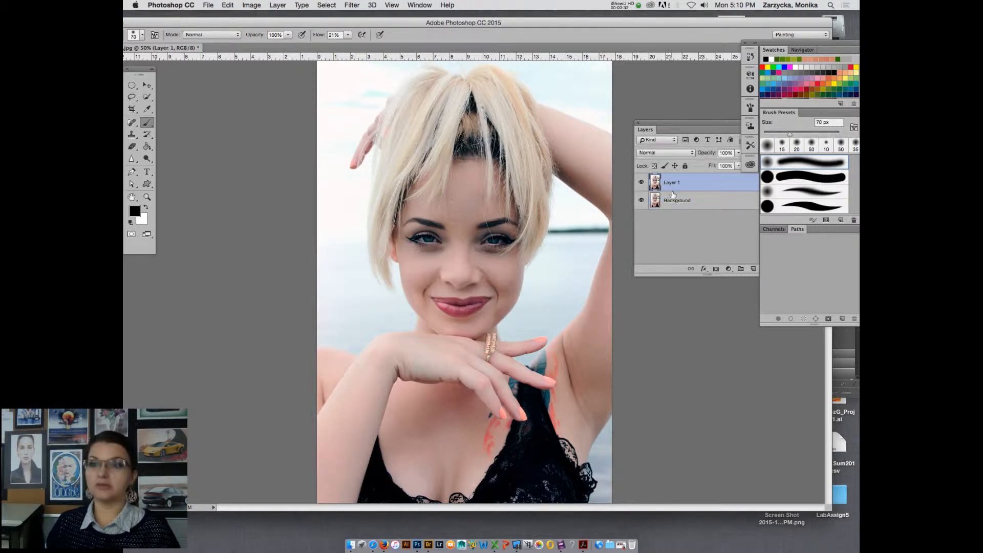
double_click(681, 185)
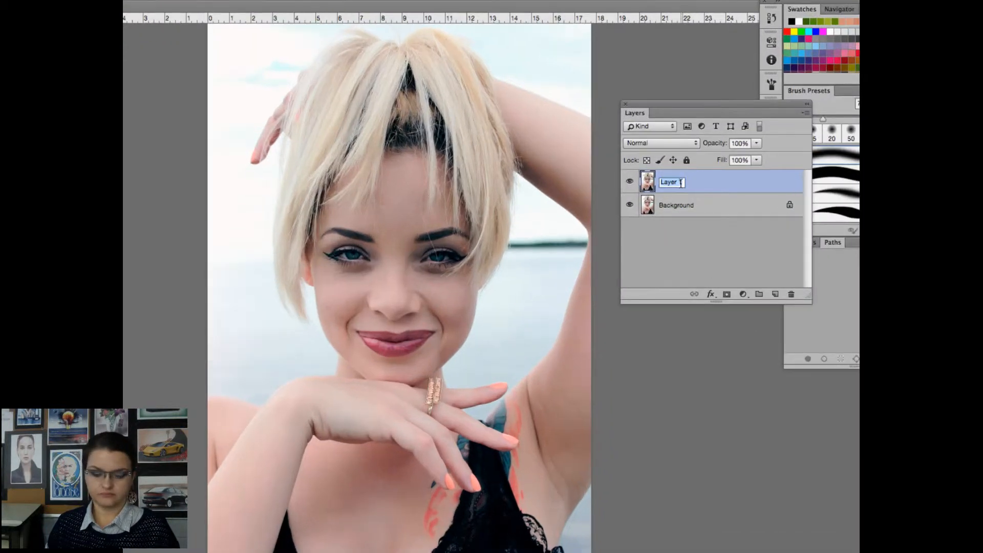
type("re")
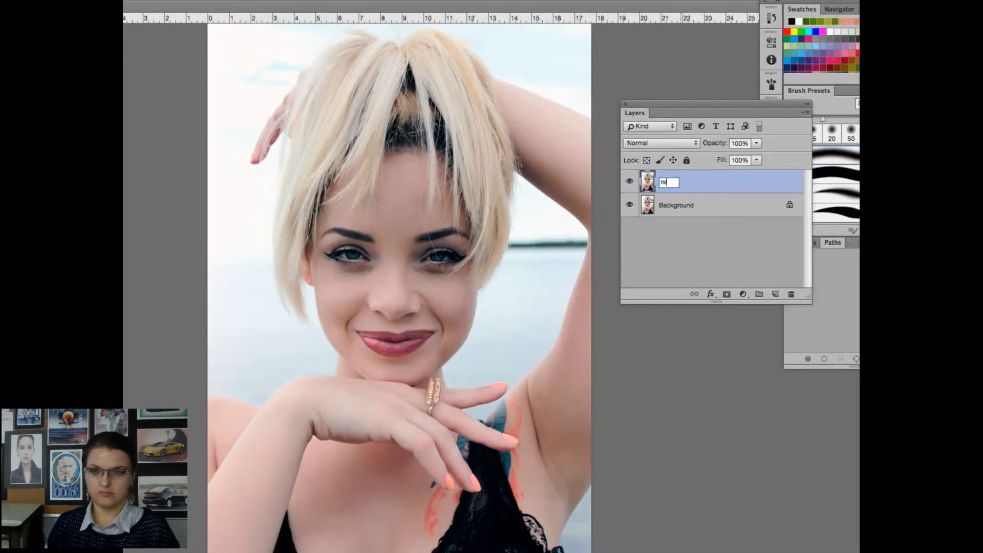
type("touched")
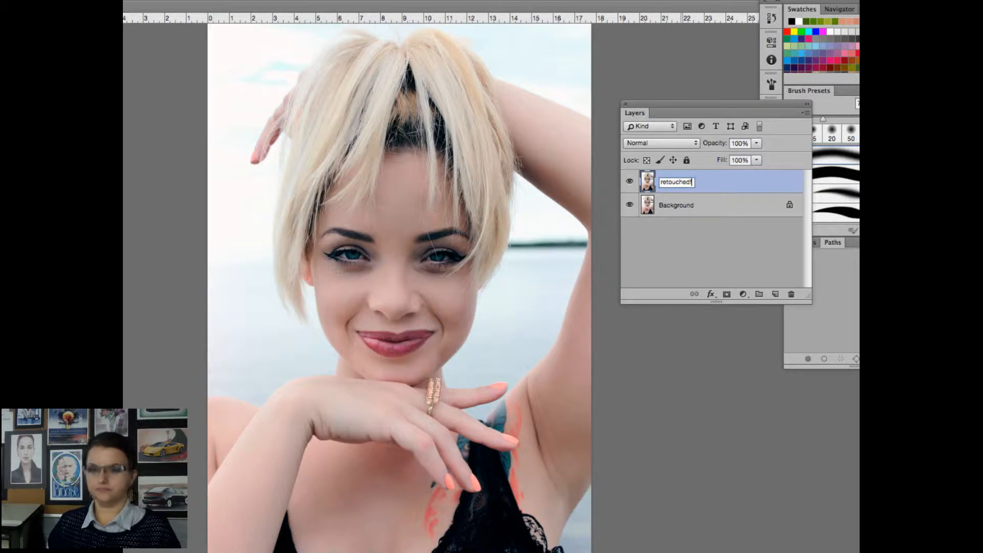
key("Return")
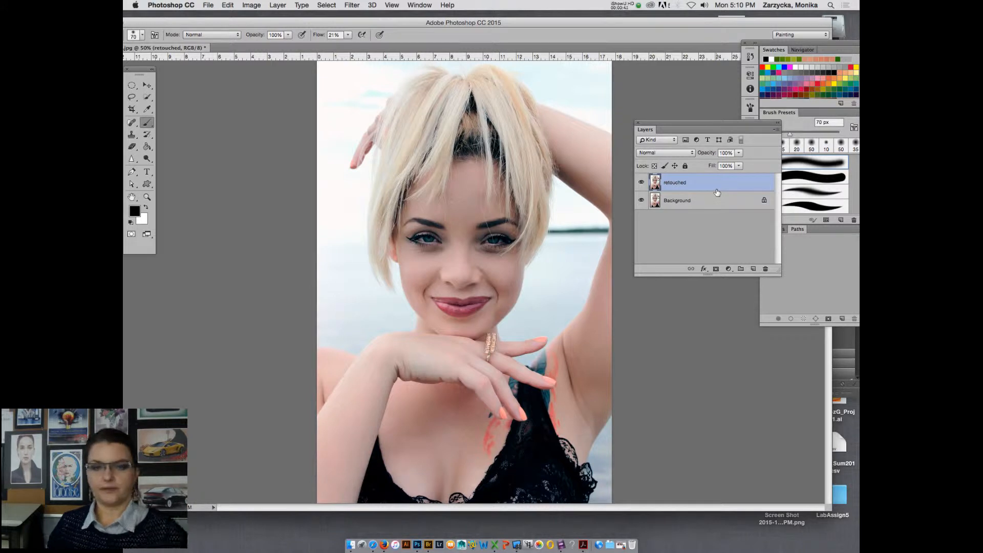
key("super+equal")
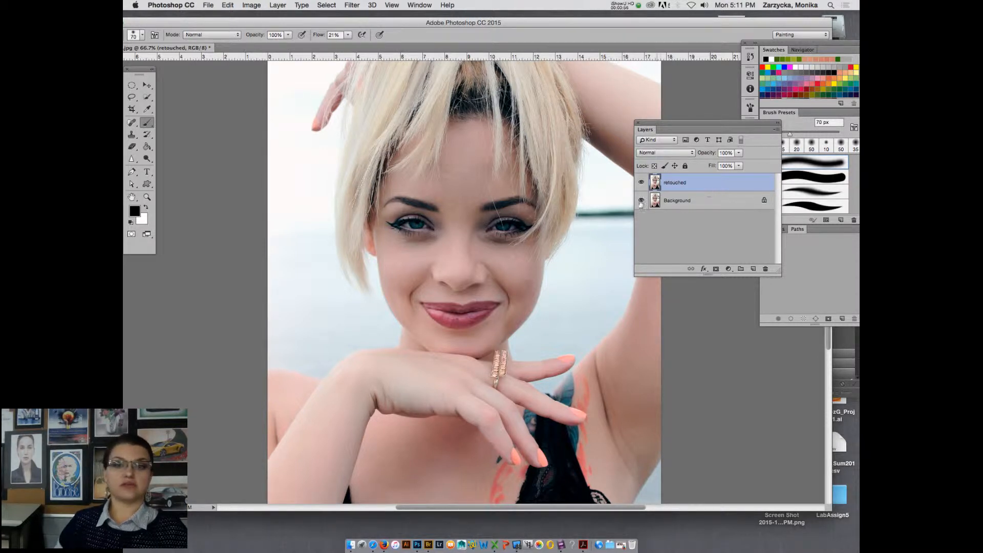
key("super+z")
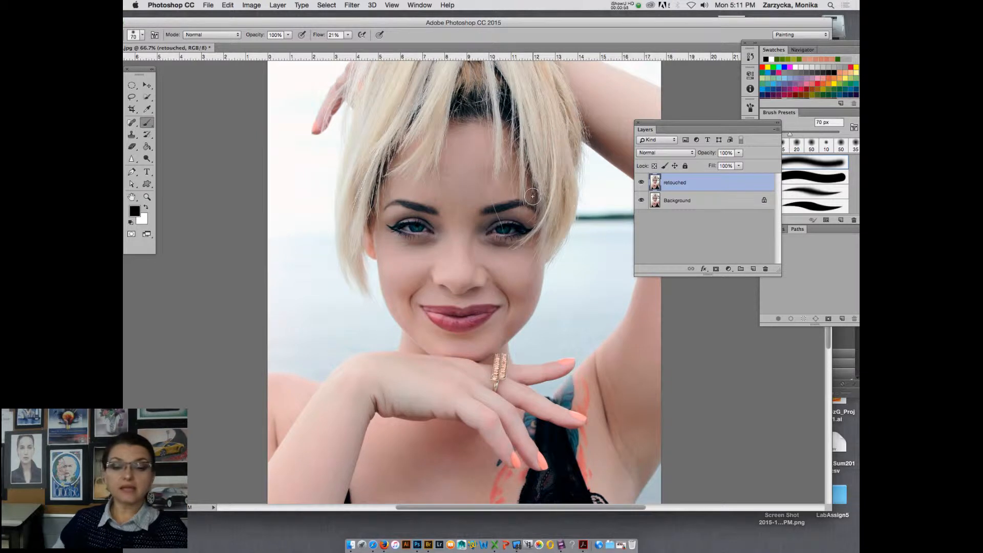
key("super+alt+z")
key("super+alt+z")
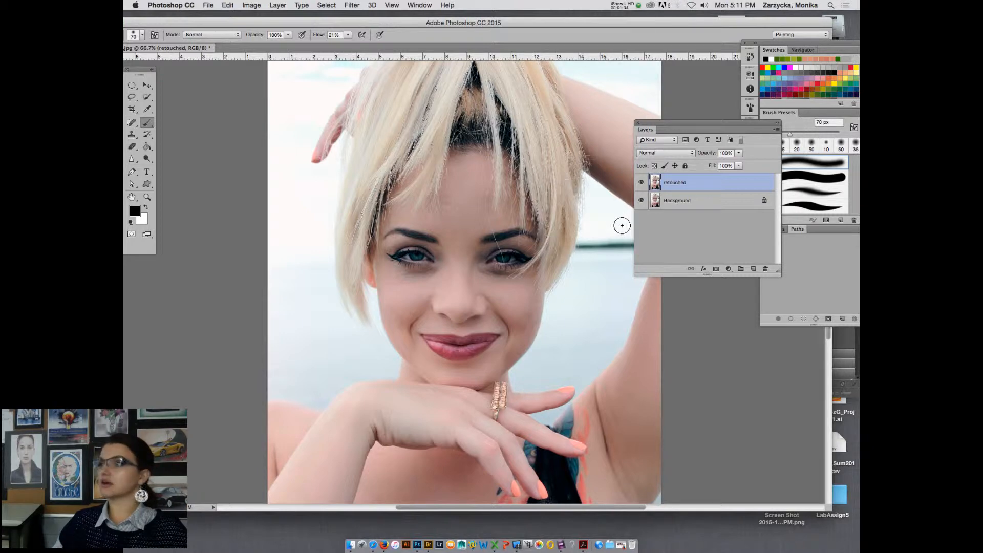
- Add a Curves adjustment layer above the retouched layer and move its settings panel clear of the layer list
left_click(728, 269)
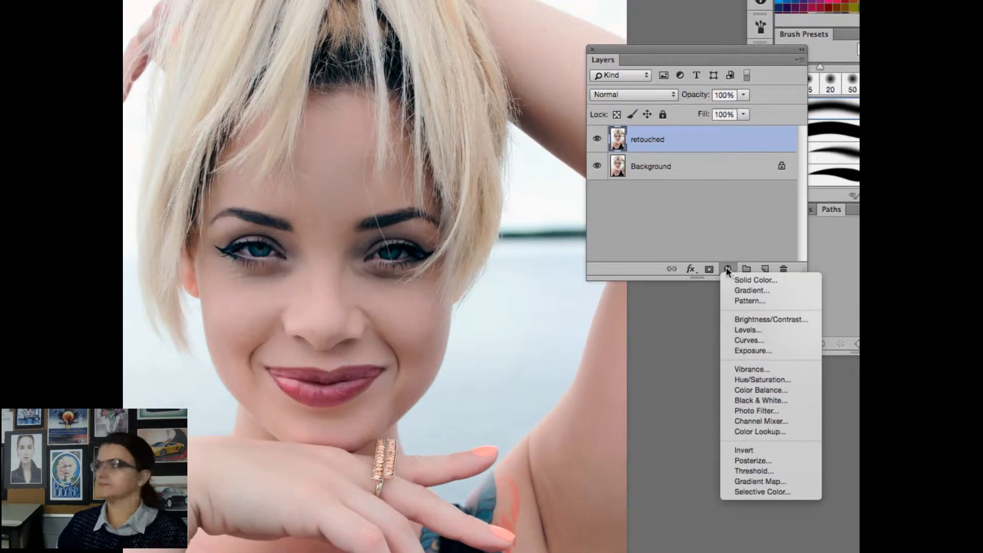
left_click(749, 339)
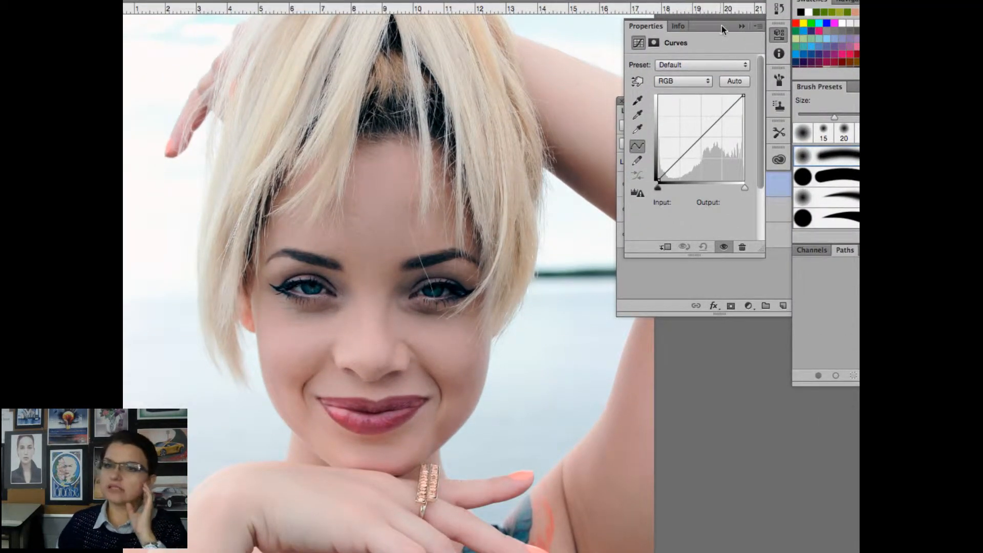
left_click_drag(720, 26, 676, 40)
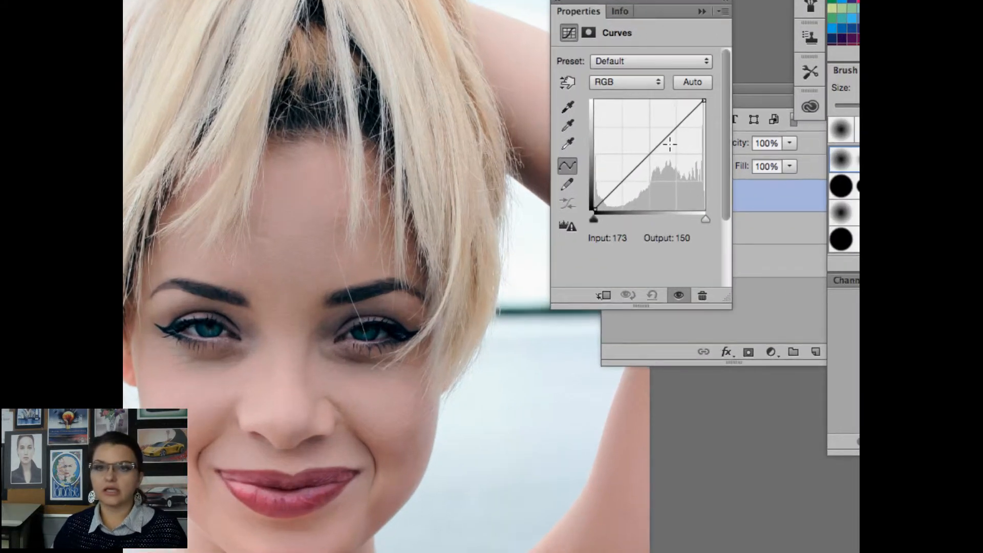
- Shape the RGB curve with an upper point near input 164 and a lower point at input 111, output 109
left_click(663, 139)
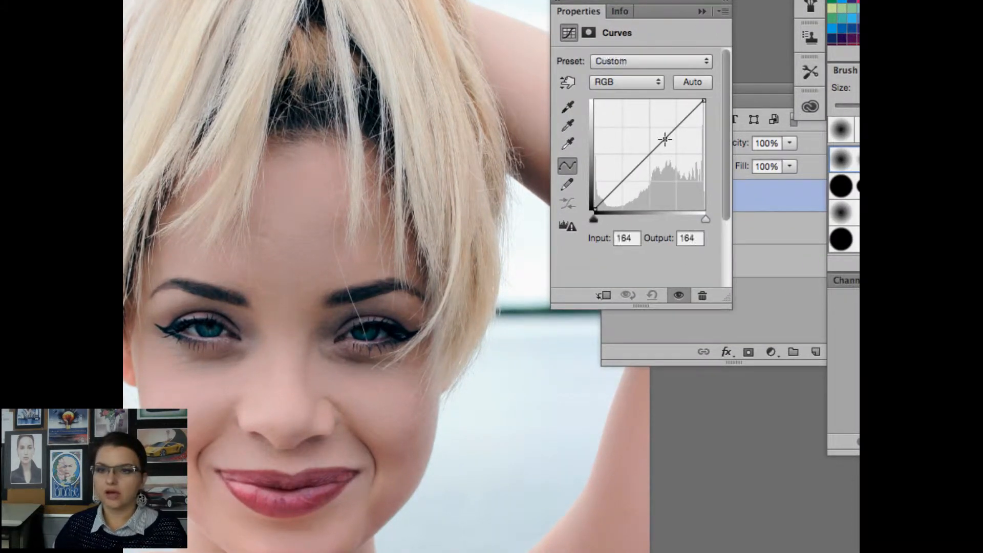
left_click_drag(664, 139, 641, 163)
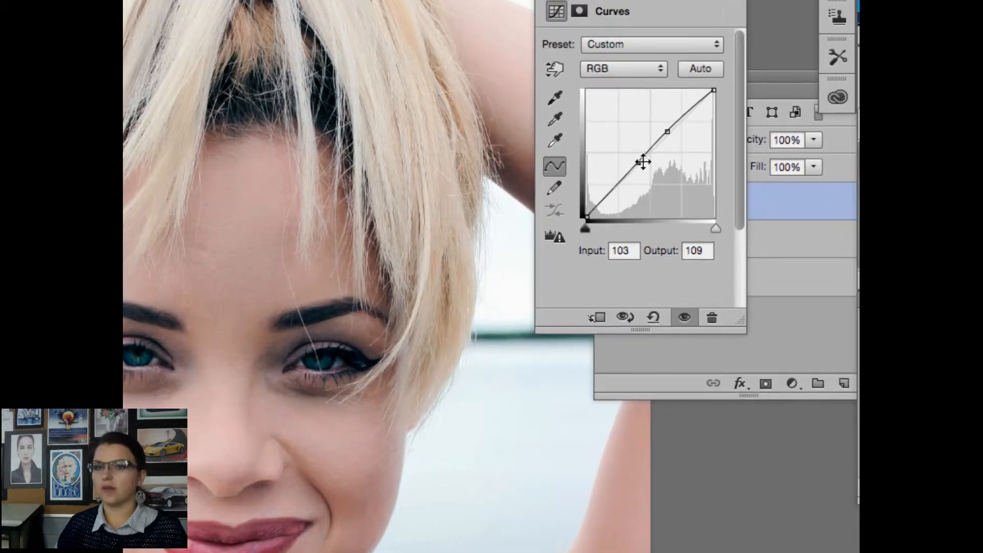
left_click_drag(643, 163, 639, 164)
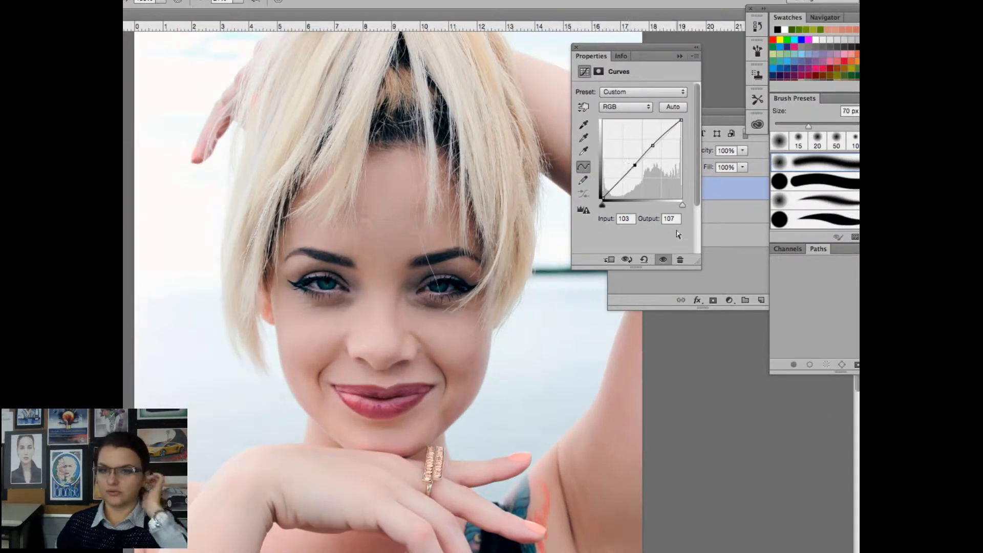
left_click(662, 260)
left_click(662, 260)
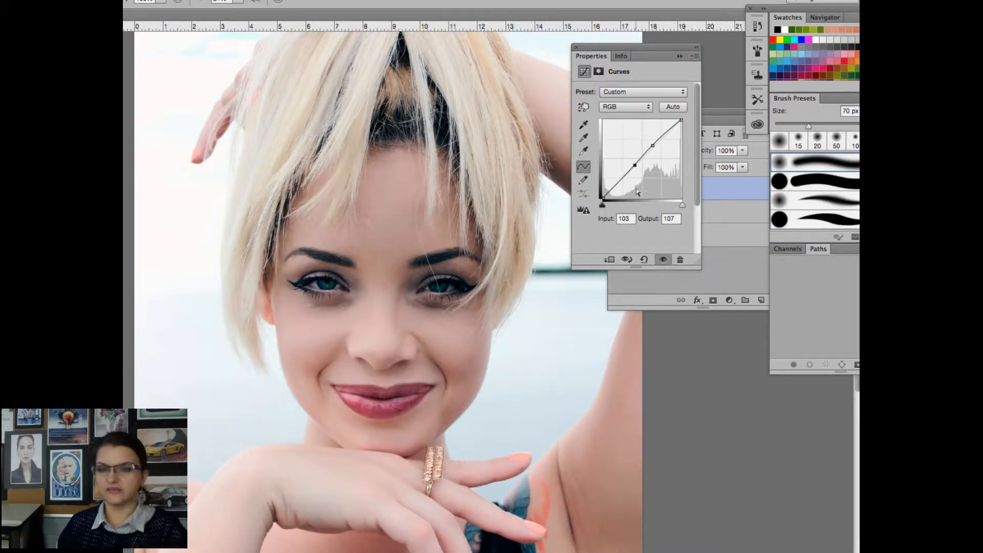
left_click_drag(635, 167, 638, 165)
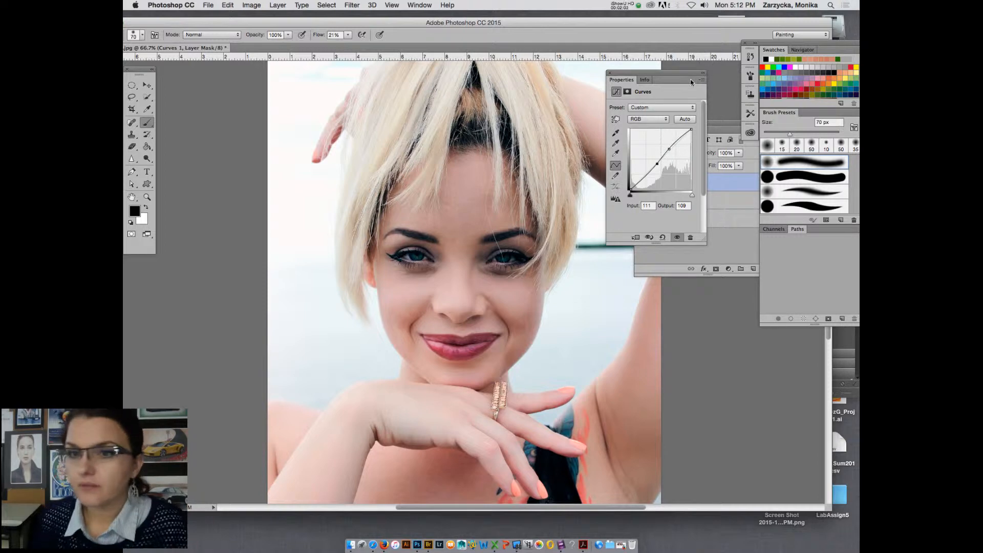
- Close the curve settings and toggle the Curves layer's visibility to compare the portrait with and without the adjustment
left_click(610, 75)
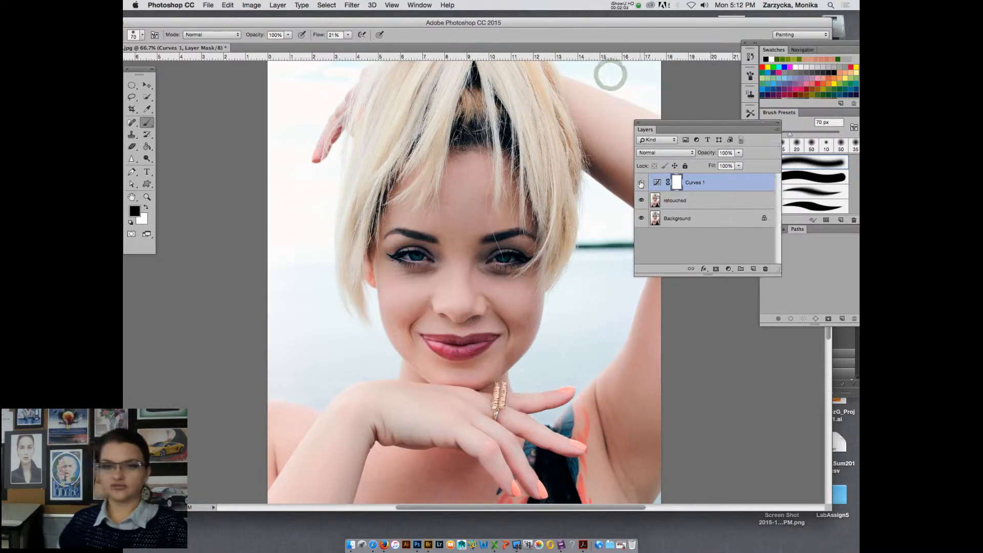
left_click(641, 182)
left_click(641, 182)
left_click(641, 183)
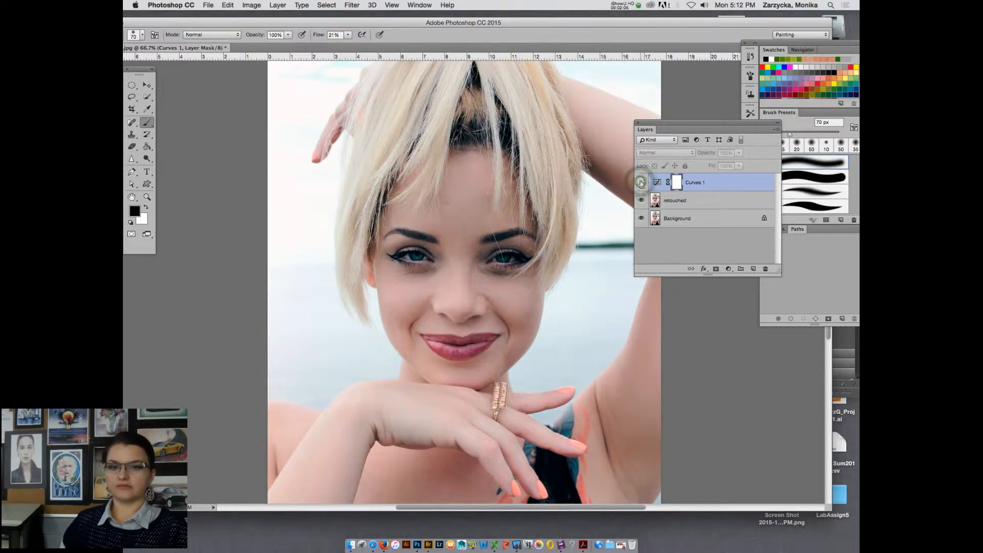
left_click(641, 183)
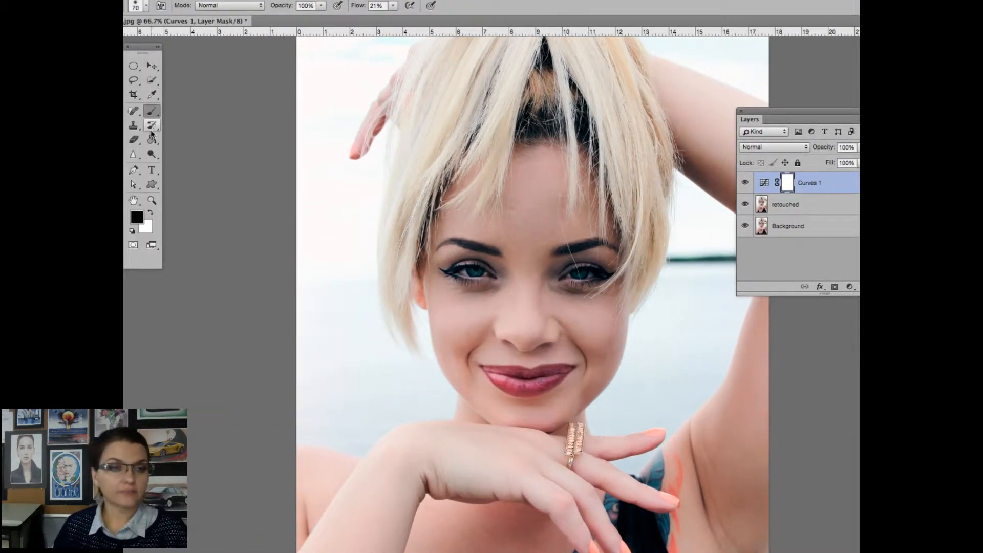
- Set up the Dodge tool with the Highlights range, 25% exposure and a brush size of 35
left_click(152, 154)
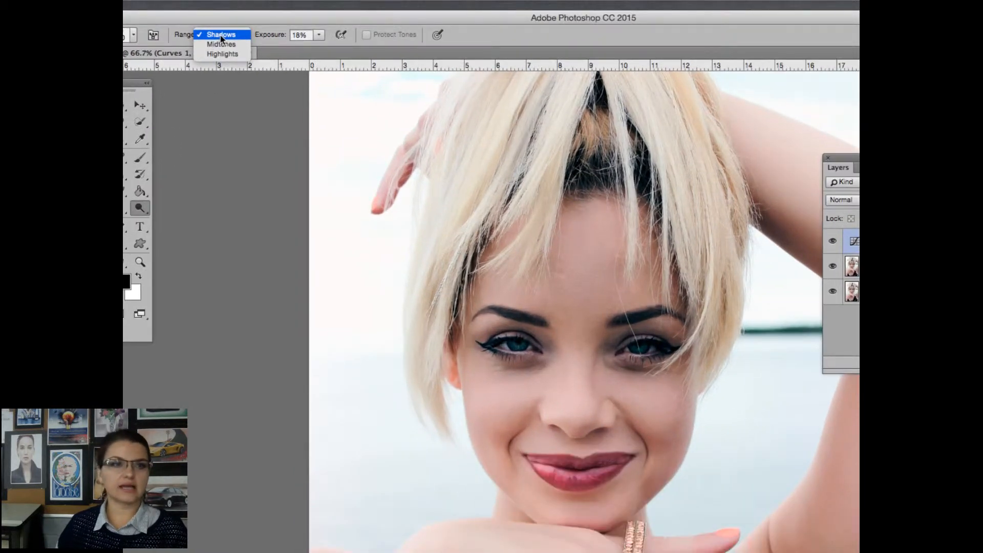
left_click(223, 53)
left_click(319, 36)
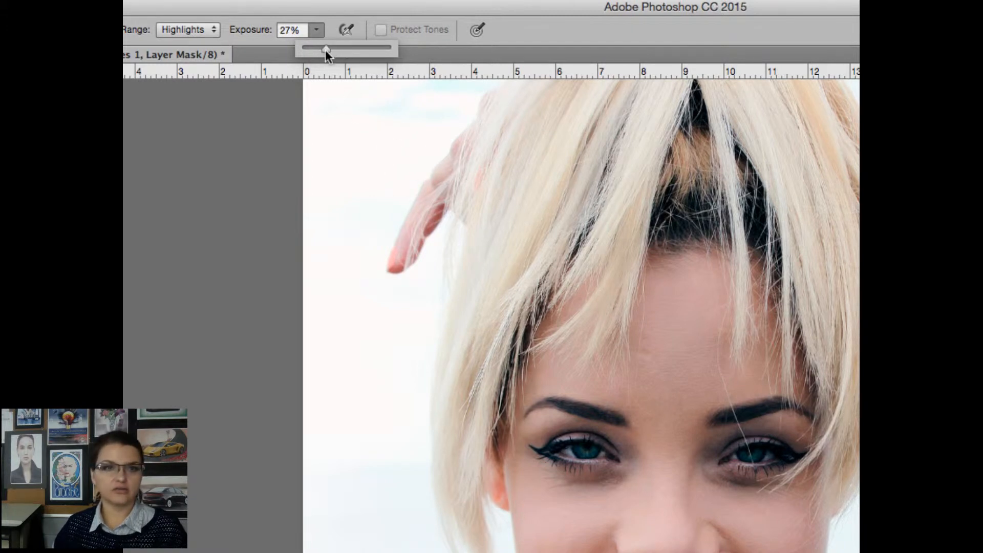
left_click(581, 454)
key("bracketleft")
key("bracketleft")
key("bracketleft")
key("bracketleft")
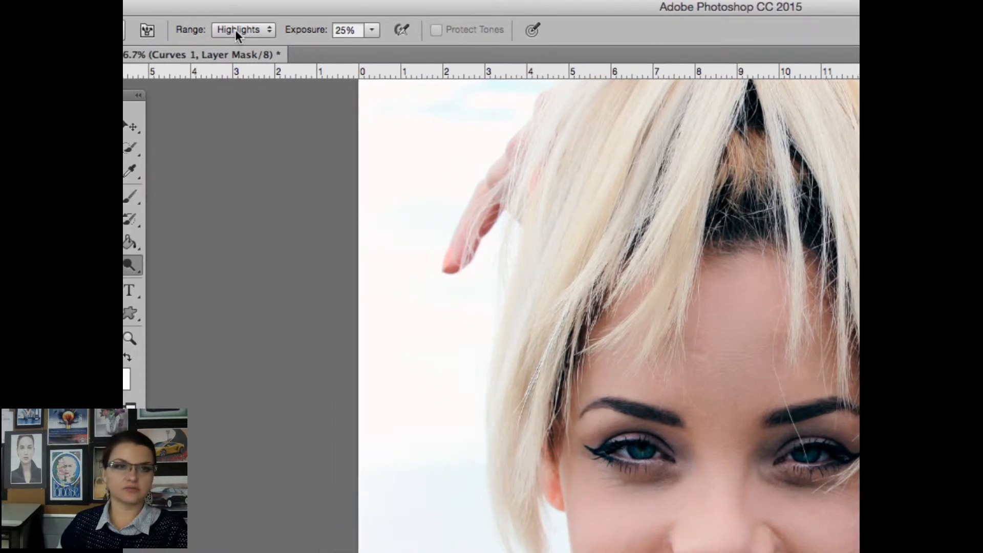
- Switch the Dodge tool's range to Midtones and raise its exposure to 40%
left_click(238, 30)
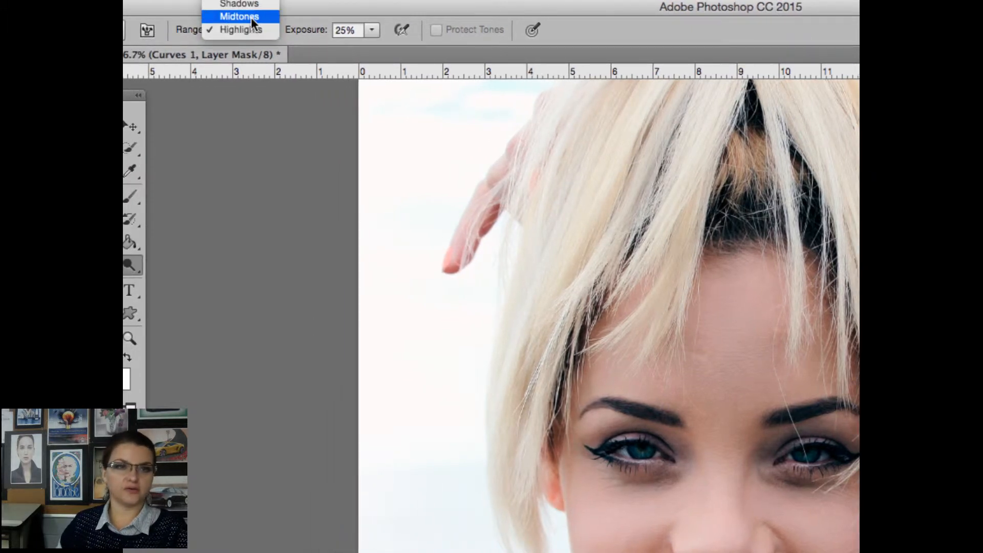
left_click(251, 16)
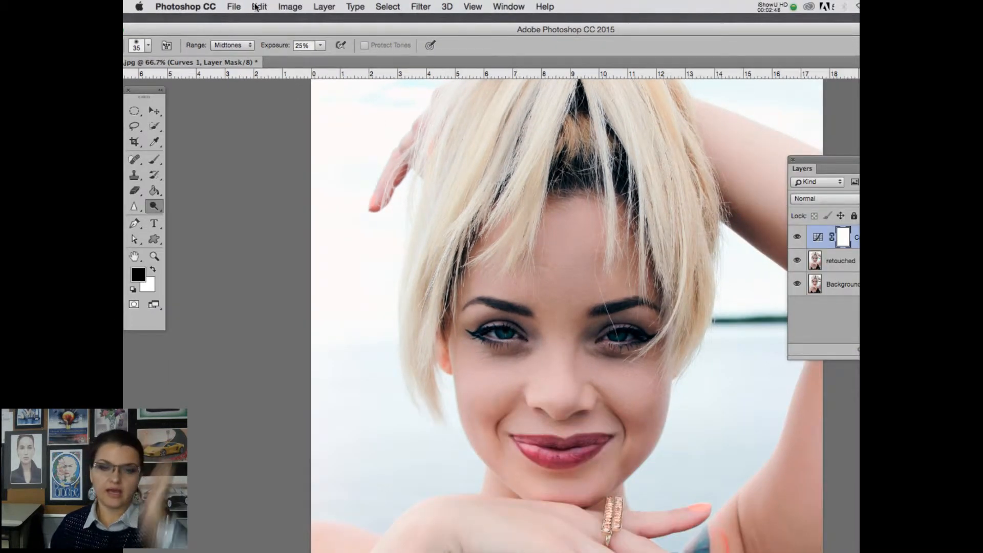
left_click(321, 45)
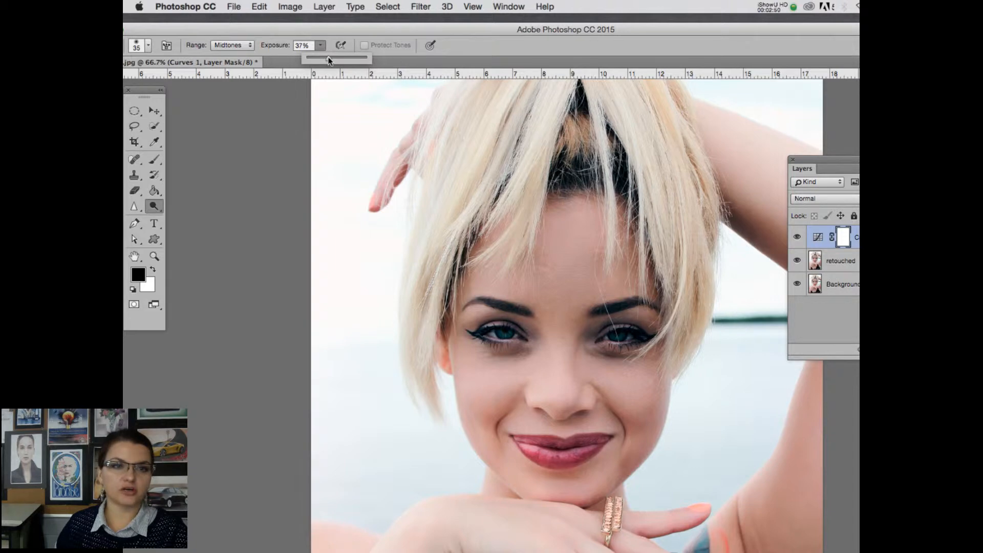
left_click_drag(322, 59, 328, 60)
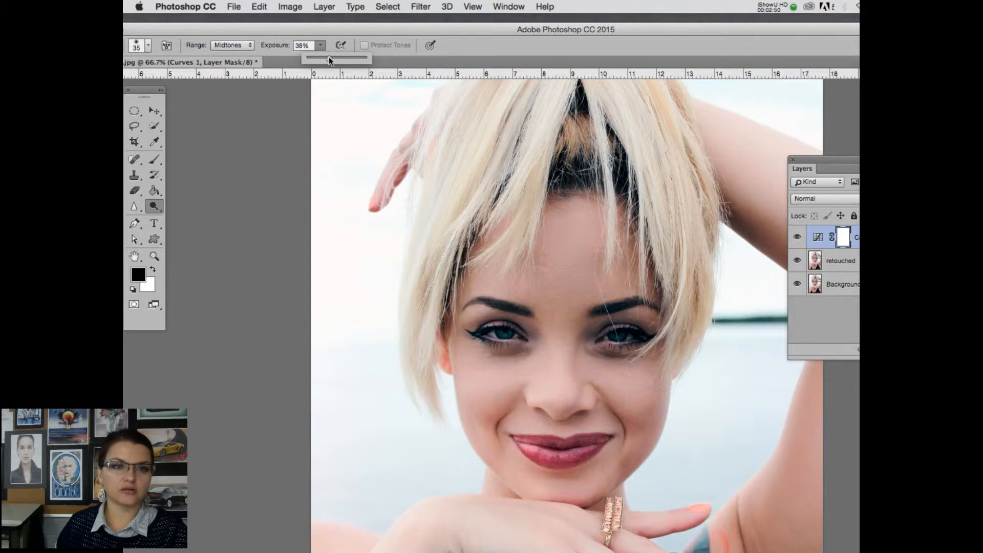
left_click(496, 336)
- Select the retouched layer instead of the Curves adjustment layer as the target for the Dodge tool
scroll(546, 327, "up", 5)
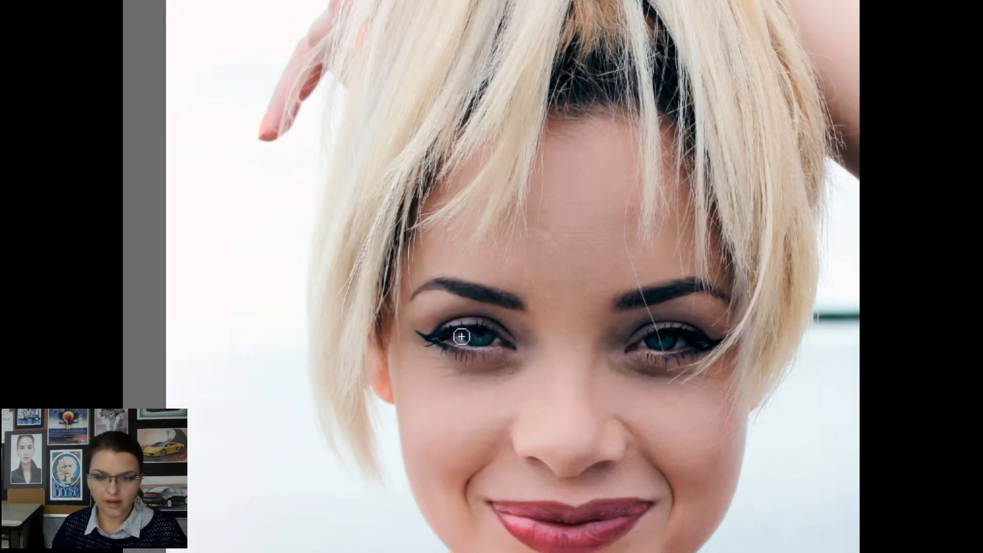
scroll(461, 336, "down", 5)
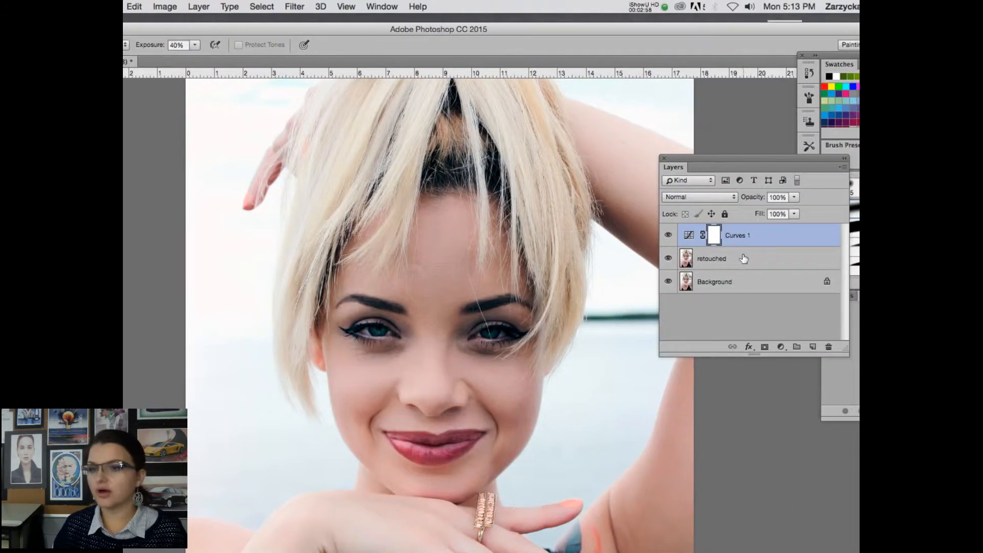
left_click(836, 259)
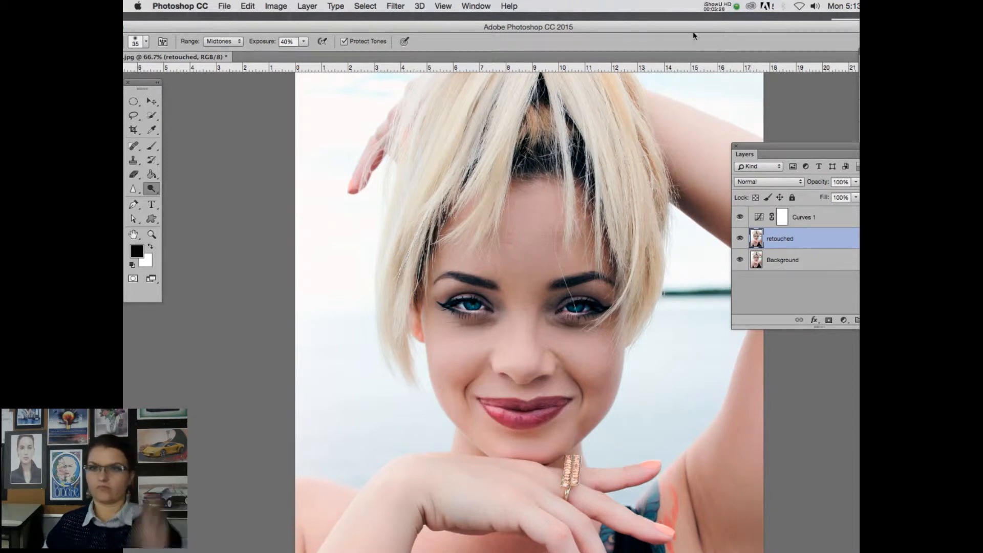
- Toggle the retouched layer's visibility to compare the portrait with and without the eye retouching
left_click(739, 236)
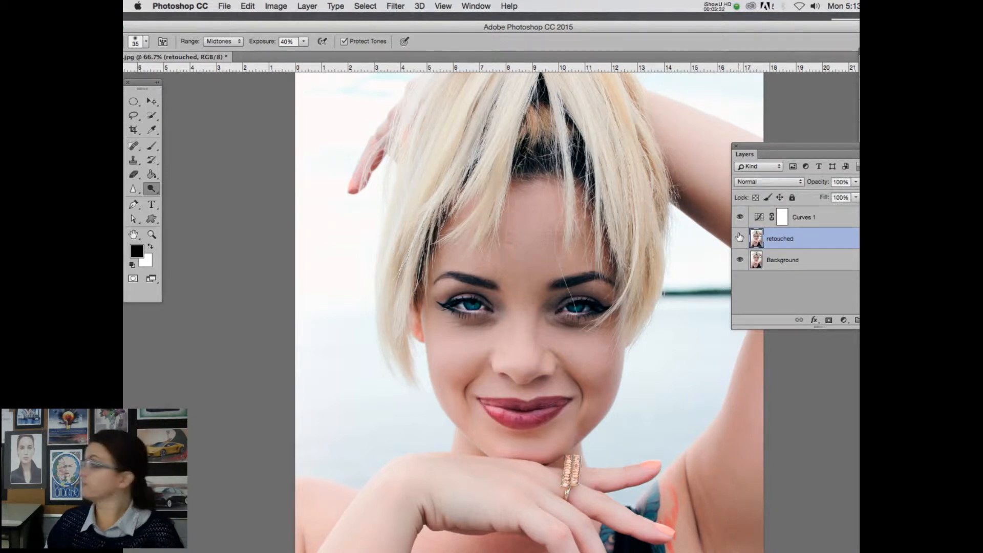
left_click(739, 236)
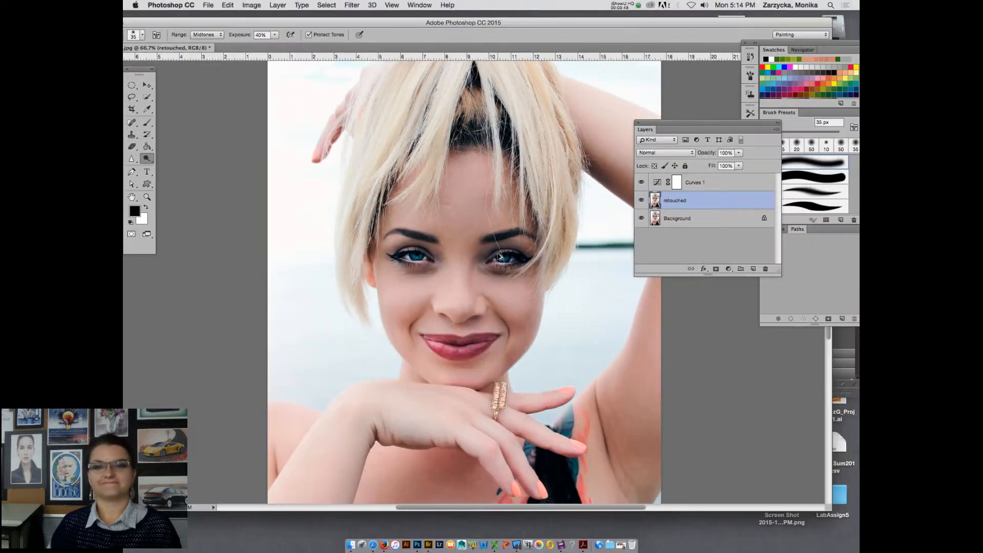
left_click(610, 3)
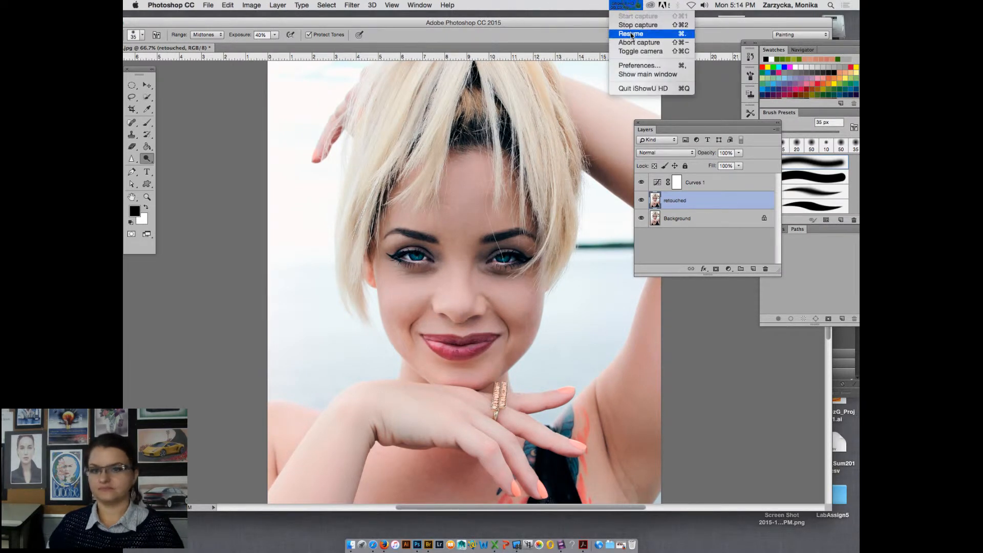
left_click(632, 32)
- Sharpen both eyes on the retouched layer using the Sharpen tool with a 40 px brush at 30% strength
key("super+1")
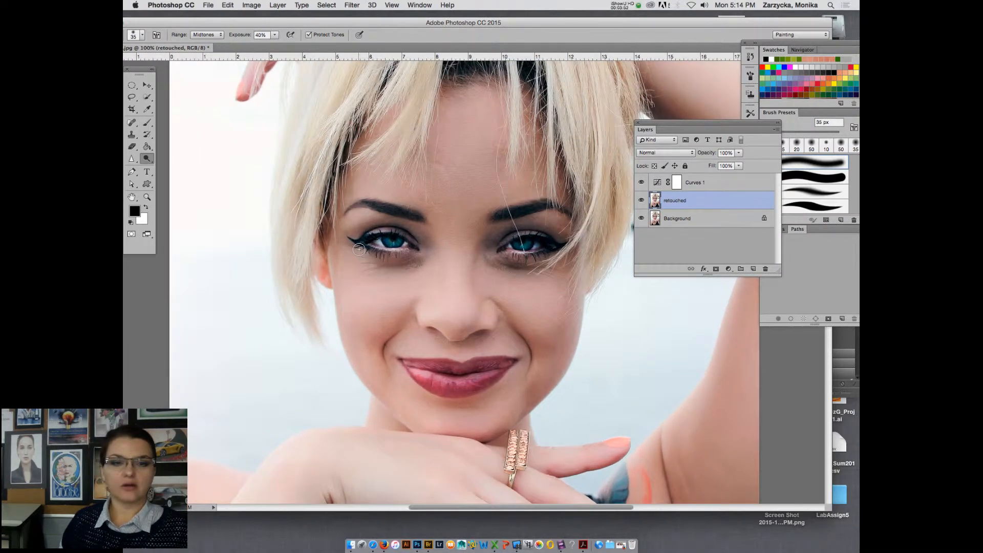
key("super+plus")
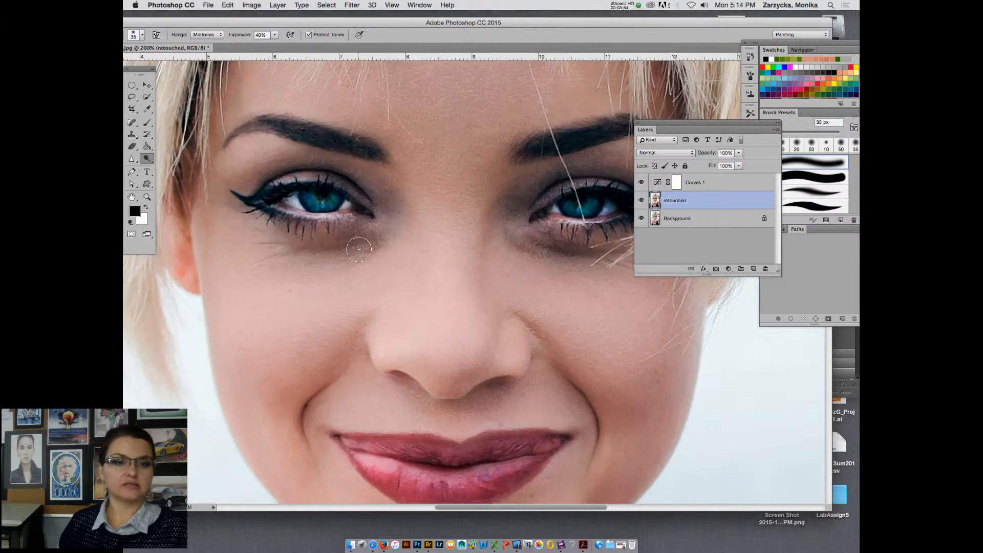
left_click(131, 159)
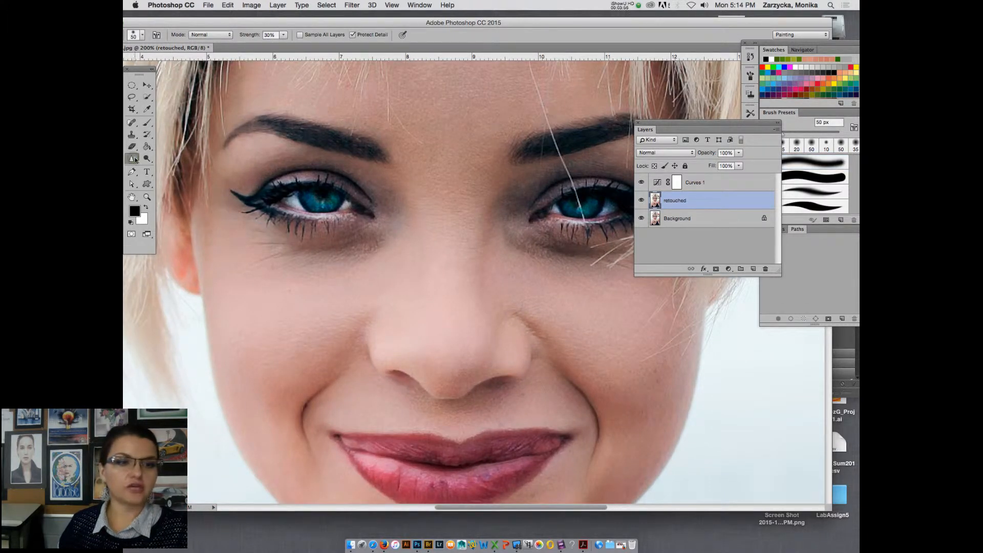
key("bracketleft")
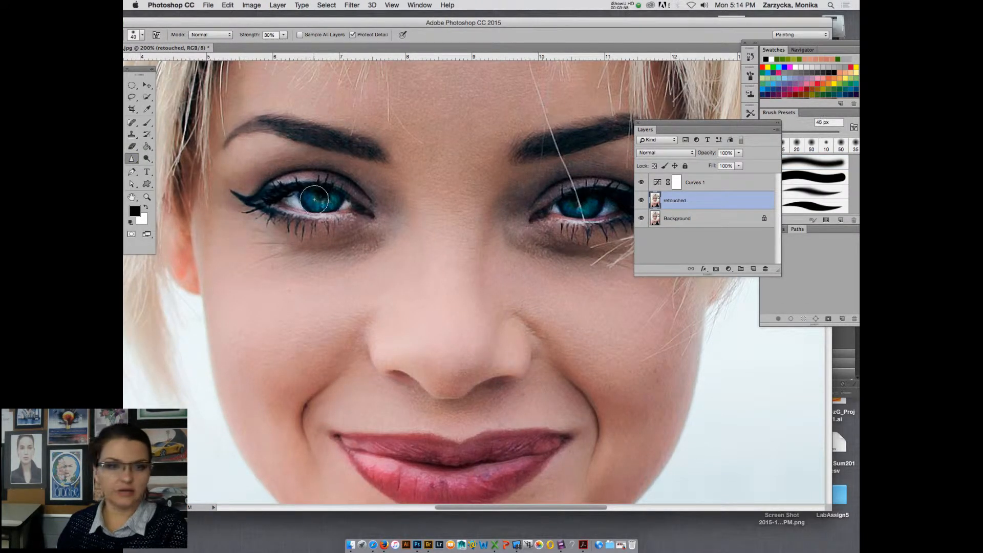
mouse_move(290, 192)
left_mouse_down()
mouse_move(320, 207)
mouse_move(284, 202)
mouse_move(342, 204)
mouse_move(309, 187)
mouse_move(277, 202)
mouse_move(352, 207)
left_mouse_up()
mouse_move(566, 196)
left_mouse_down()
mouse_move(553, 199)
mouse_move(596, 203)
left_mouse_up()
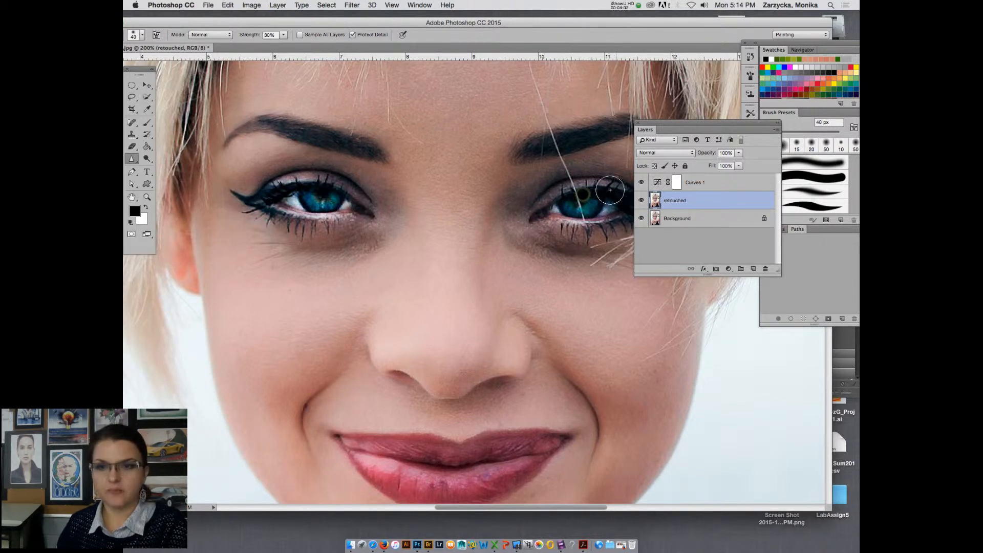
left_click_drag(687, 127, 746, 121)
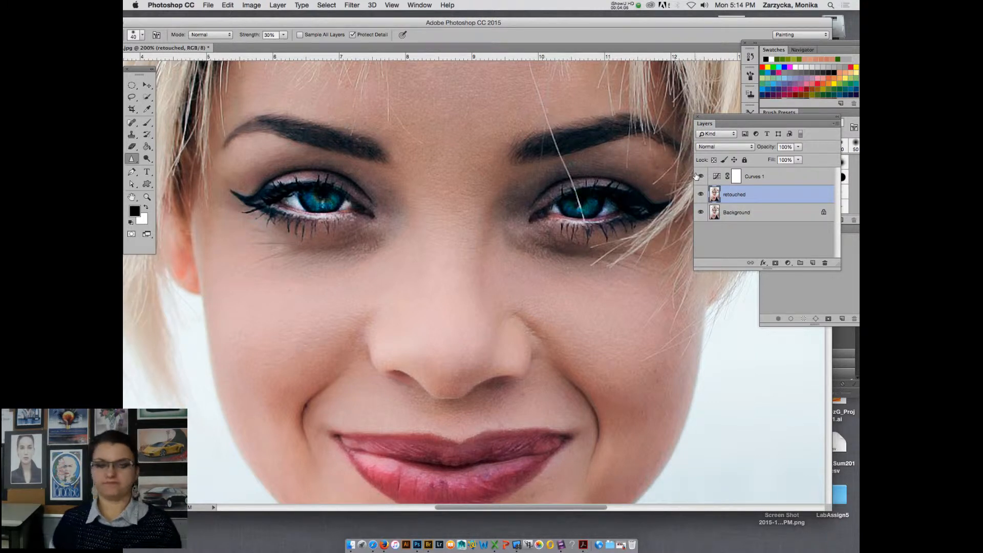
key("super+minus")
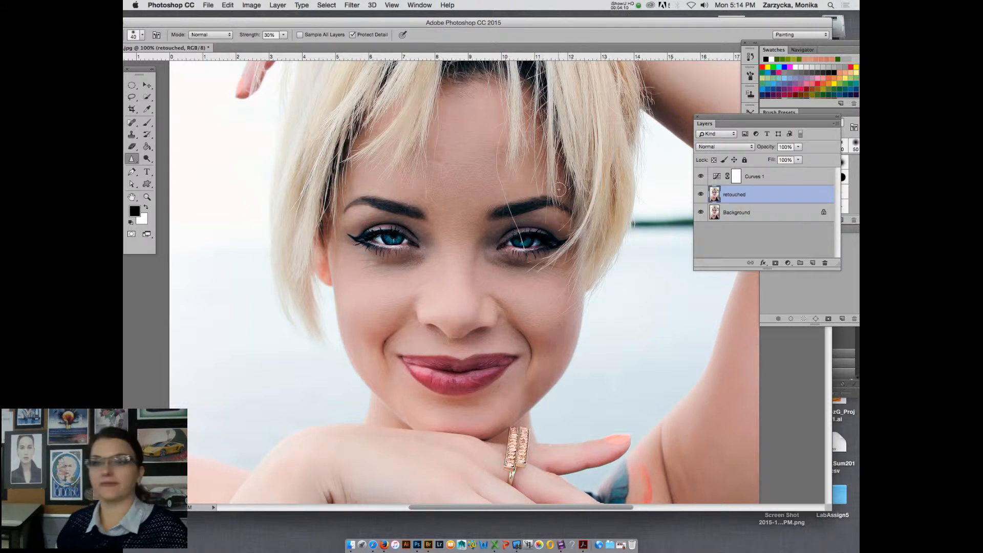
left_click(619, 4)
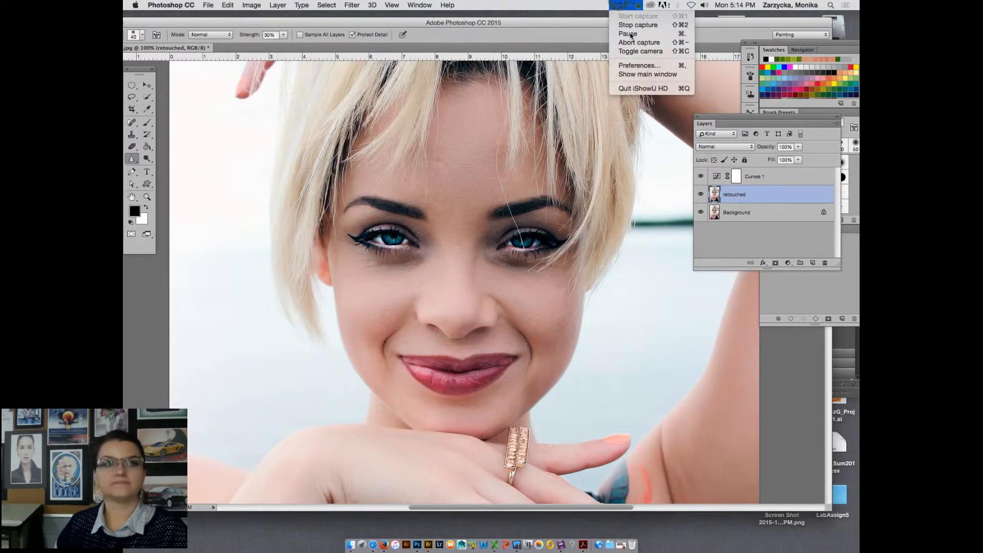
left_click(638, 29)
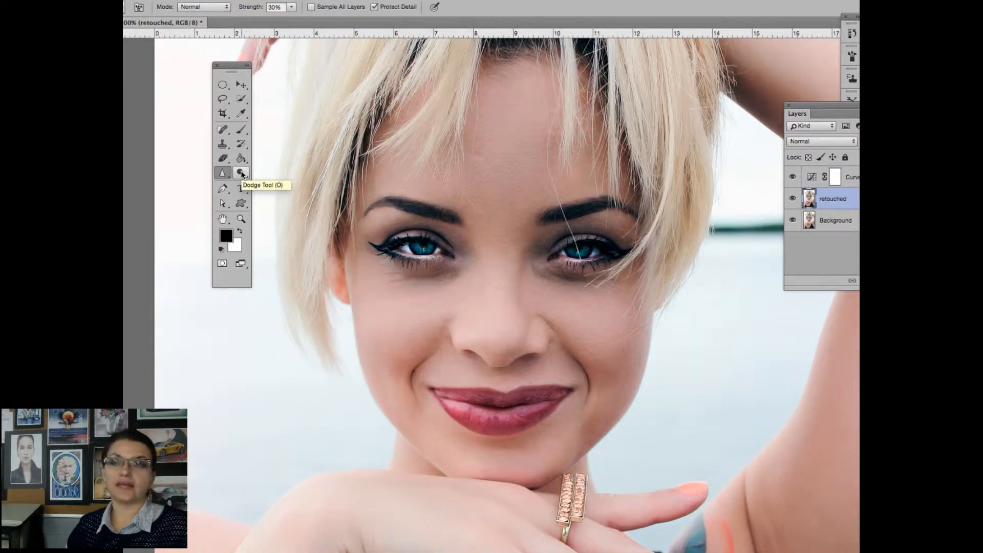
- Set the Dodge tool's exposure to 20% with the Midtones range and brighten the lips
left_click(241, 173)
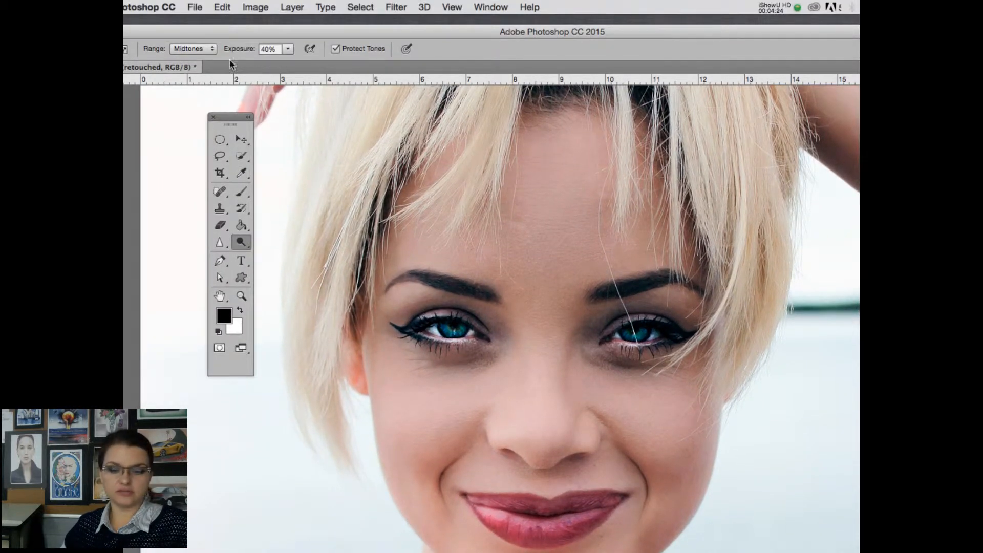
left_click(289, 48)
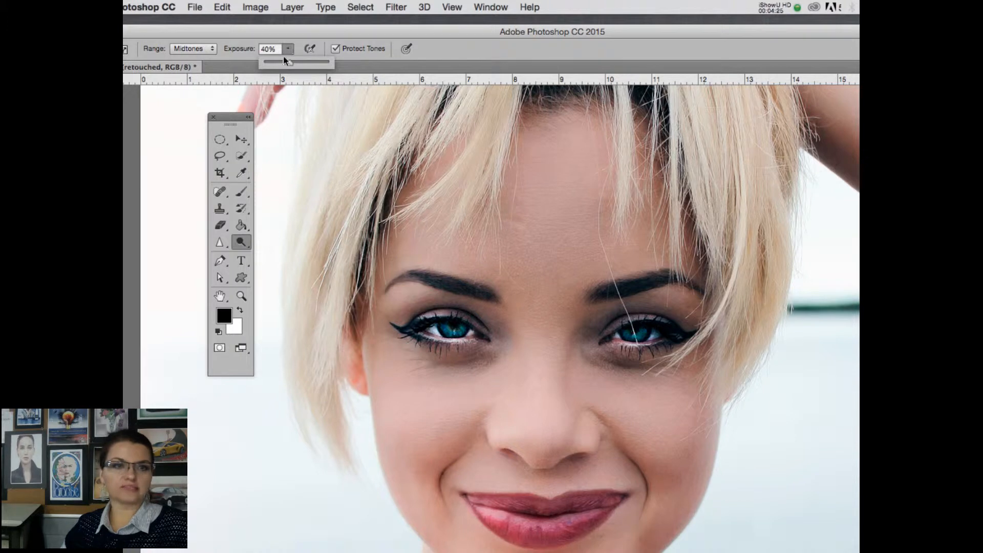
left_click_drag(284, 57, 274, 61)
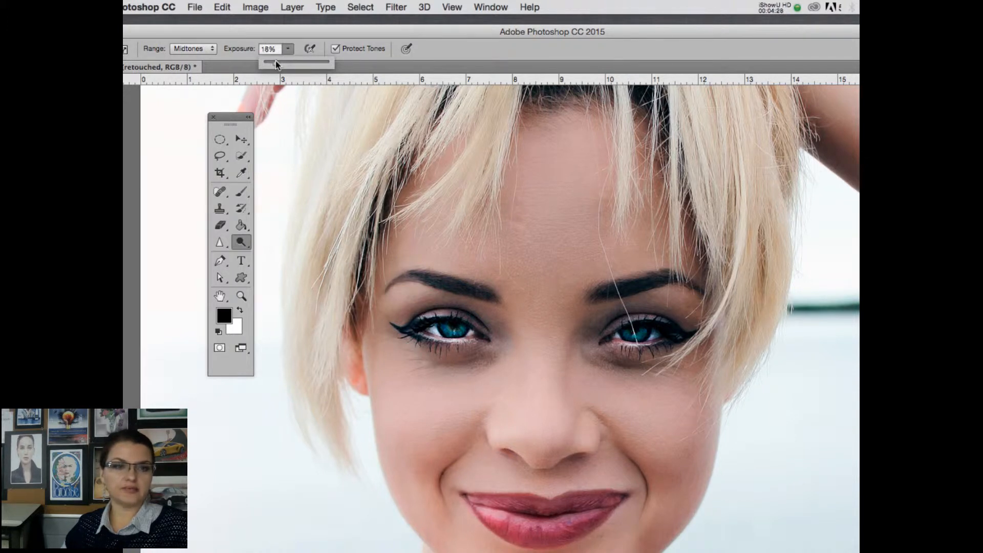
left_click(279, 47)
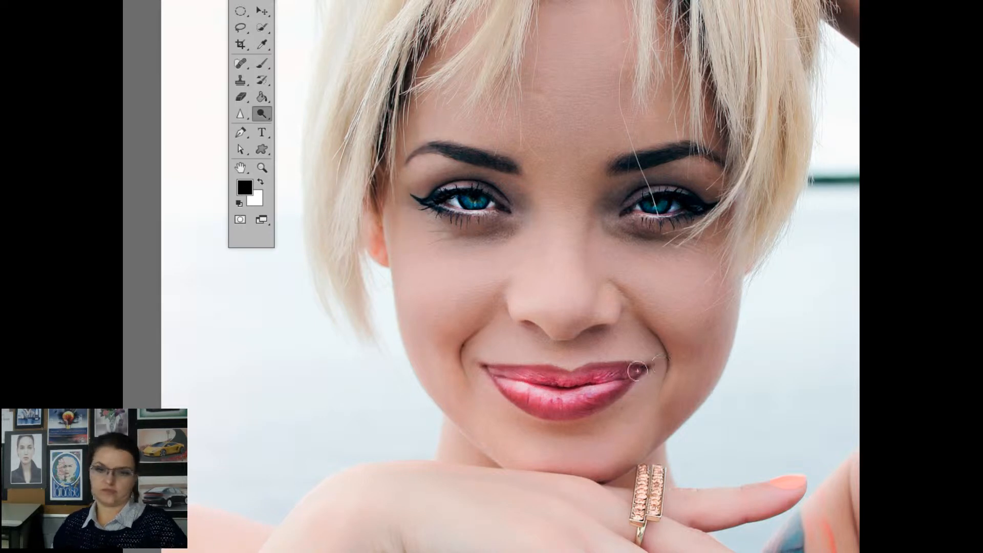
key("ctrl+minus")
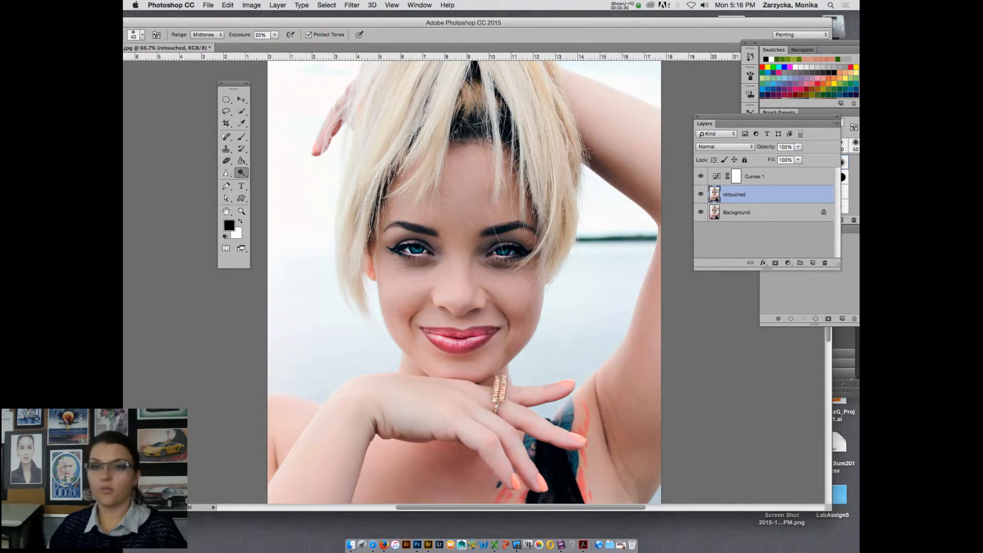
left_click(624, 5)
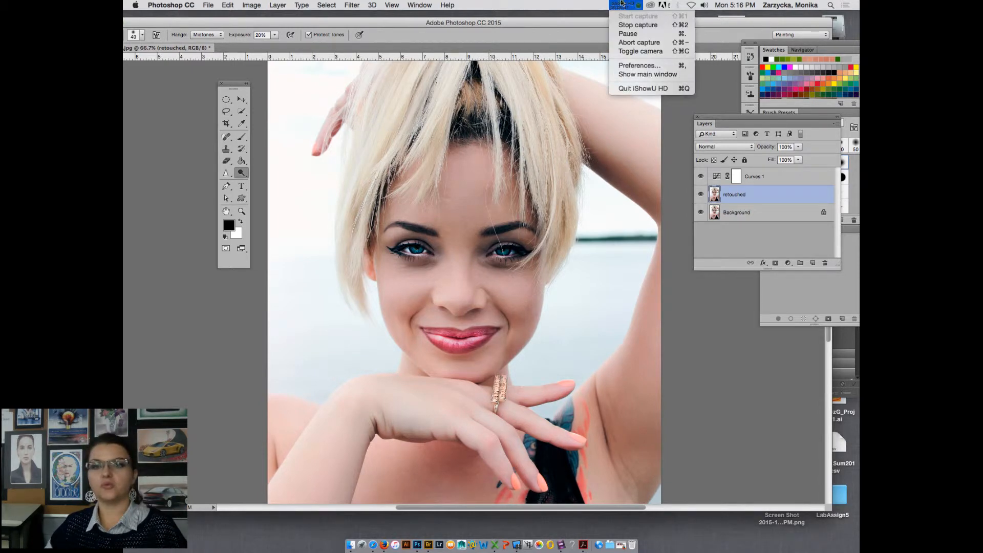
left_click(628, 34)
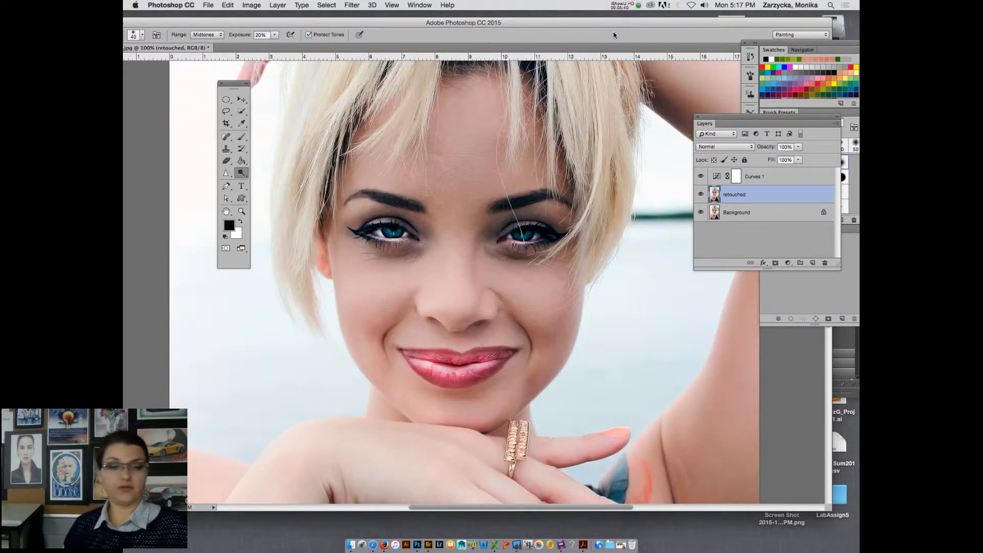
- Try to remove the lines and shadow under the left-hand eye with the Spot Healing Brush
key("super+plus")
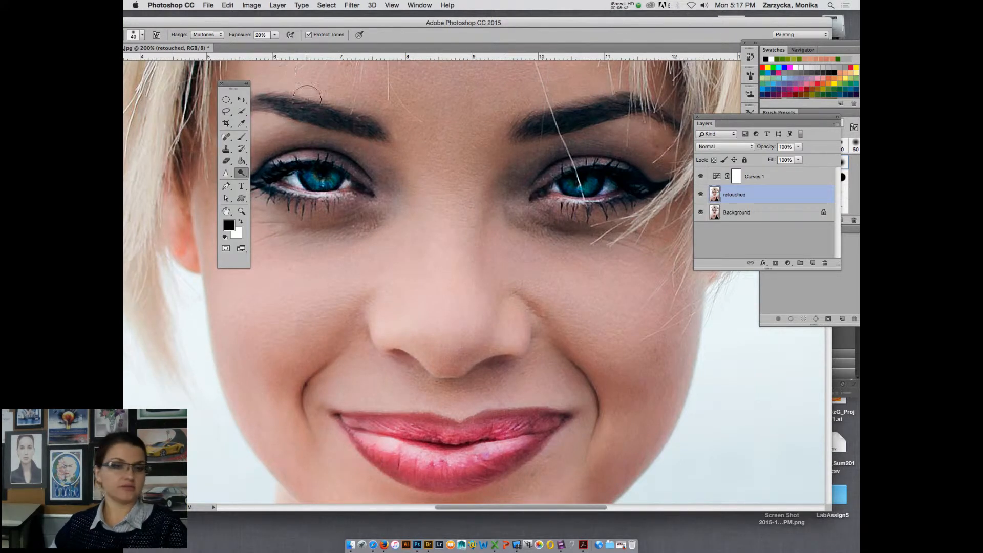
left_click_drag(234, 83, 168, 85)
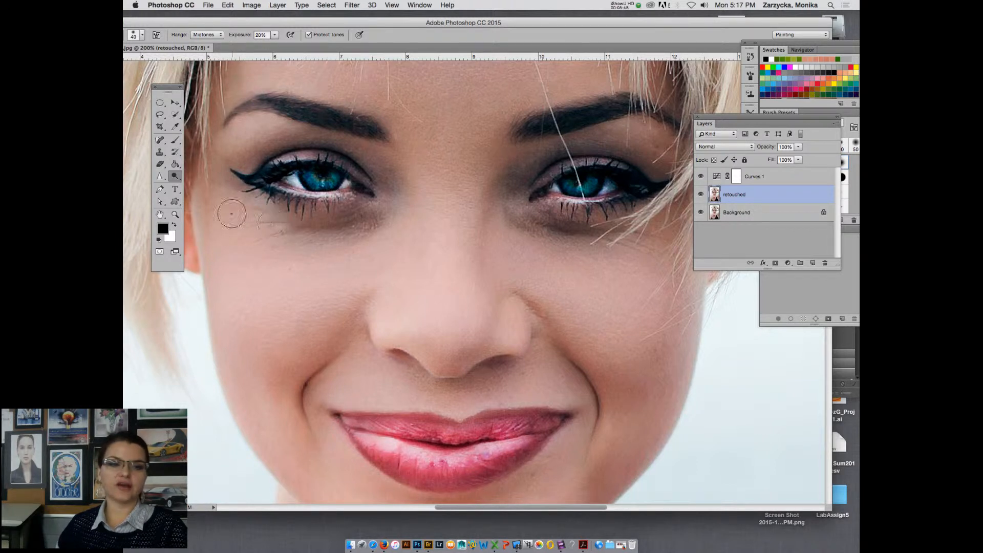
left_click(160, 140)
left_click(161, 142)
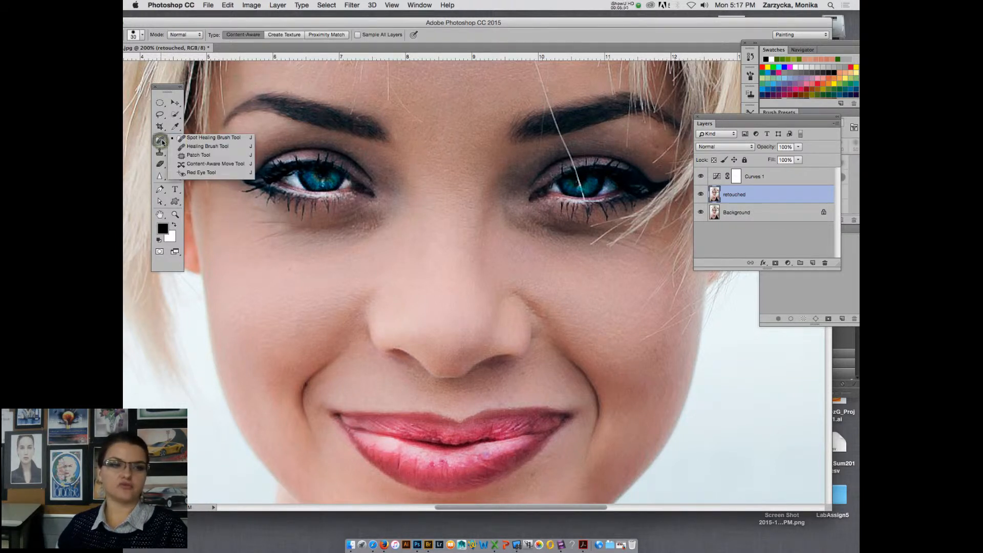
left_click_drag(289, 234, 385, 215)
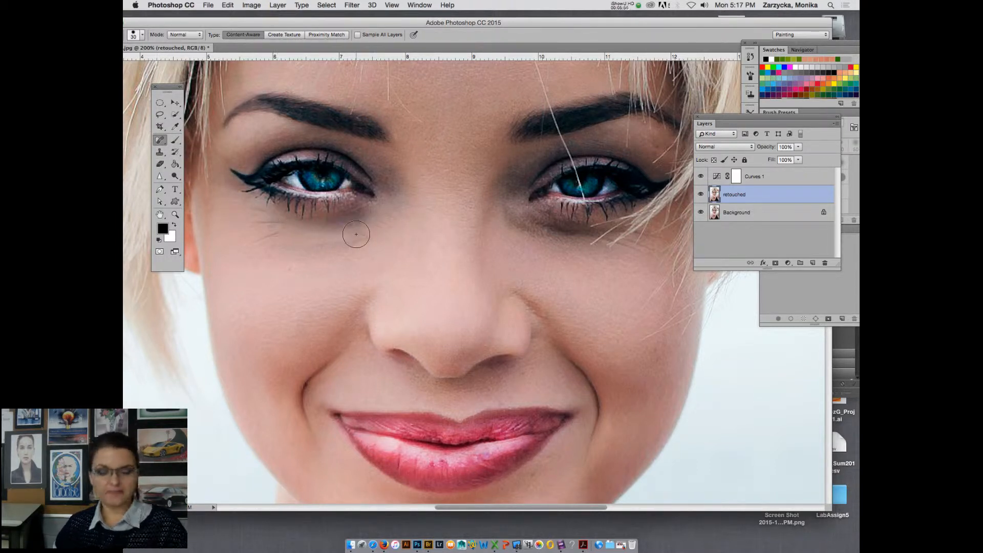
key("super+z")
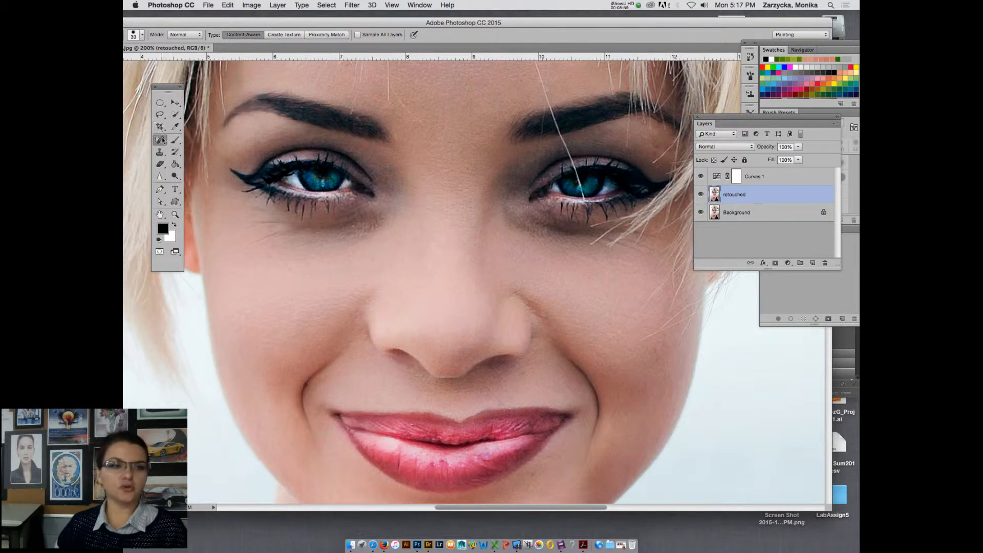
- Patch the fine lines below the left-hand eye's outer corner with smooth cheek skin using the Patch tool
left_click(161, 141)
left_click(205, 156)
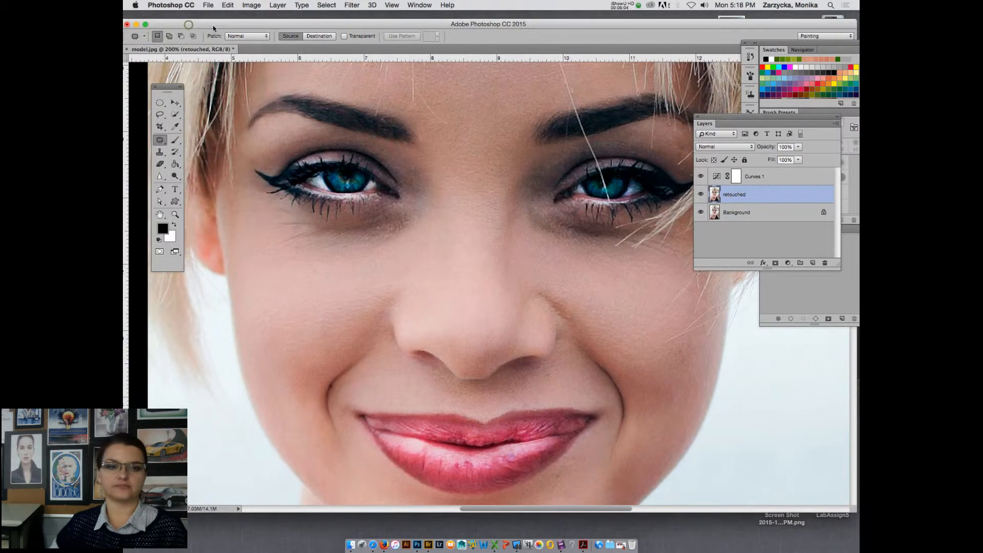
left_click_drag(187, 26, 211, 28)
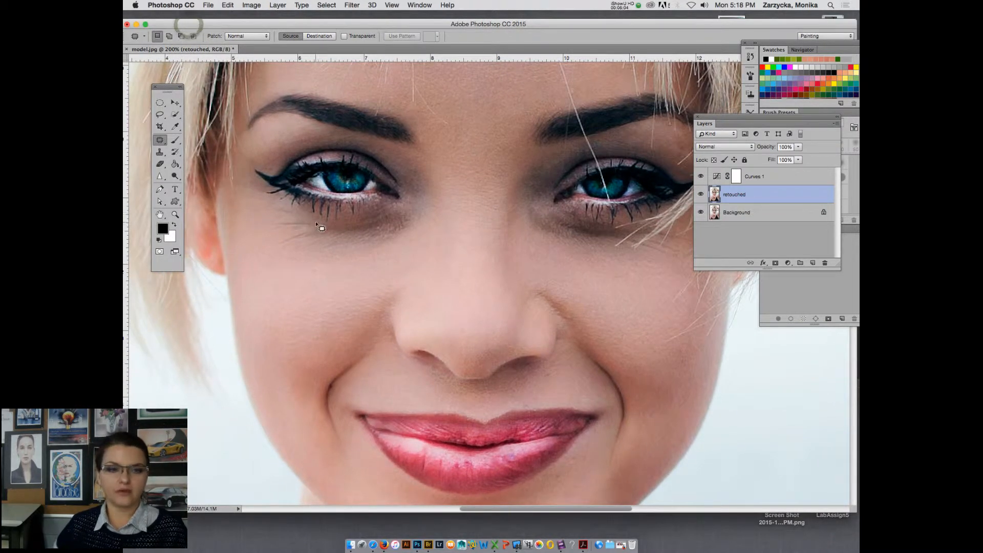
mouse_move(297, 215)
left_mouse_down()
mouse_move(274, 209)
mouse_move(257, 244)
mouse_move(310, 260)
mouse_move(328, 246)
mouse_move(309, 218)
mouse_move(268, 280)
mouse_move(334, 315)
mouse_move(459, 302)
mouse_move(270, 280)
left_mouse_up()
left_click(356, 262)
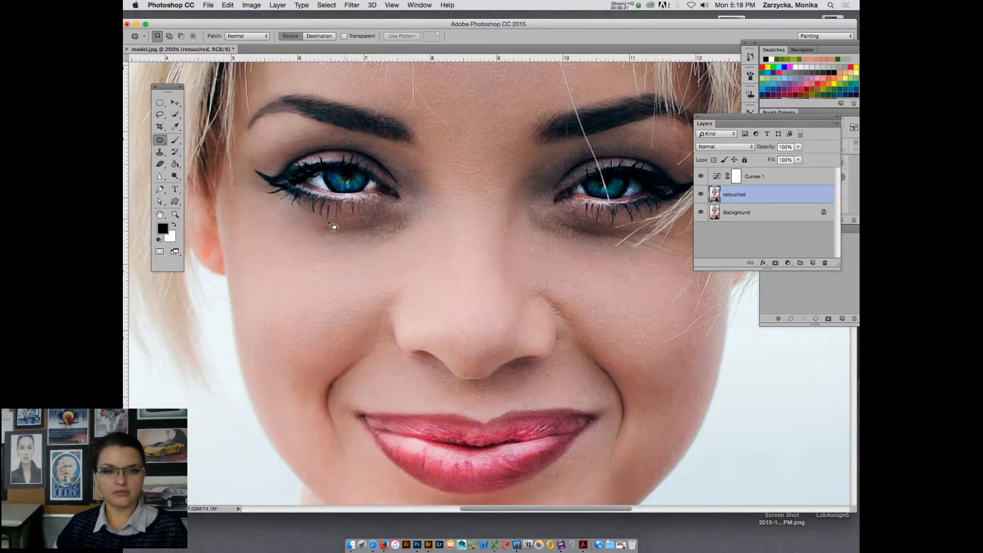
- Patch the dark circle beneath the middle and inner corner of the left-hand eye with lighter skin from the cheek
mouse_move(335, 258)
left_mouse_down()
mouse_move(390, 230)
mouse_move(366, 219)
mouse_move(312, 237)
mouse_move(270, 239)
left_mouse_up()
left_click(402, 231)
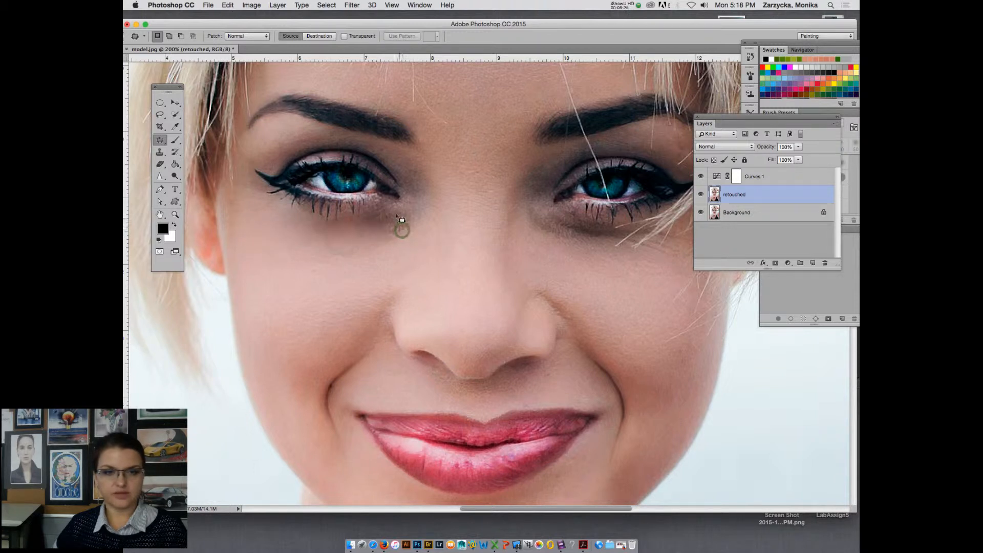
mouse_move(398, 206)
left_mouse_down()
mouse_move(368, 216)
mouse_move(375, 240)
mouse_move(412, 233)
mouse_move(422, 206)
mouse_move(376, 207)
mouse_move(365, 269)
left_mouse_up()
left_click(392, 247)
mouse_move(381, 213)
left_mouse_down()
mouse_move(314, 222)
mouse_move(322, 241)
mouse_move(389, 234)
mouse_move(397, 216)
mouse_move(378, 213)
mouse_move(375, 275)
left_mouse_up()
left_click(369, 270)
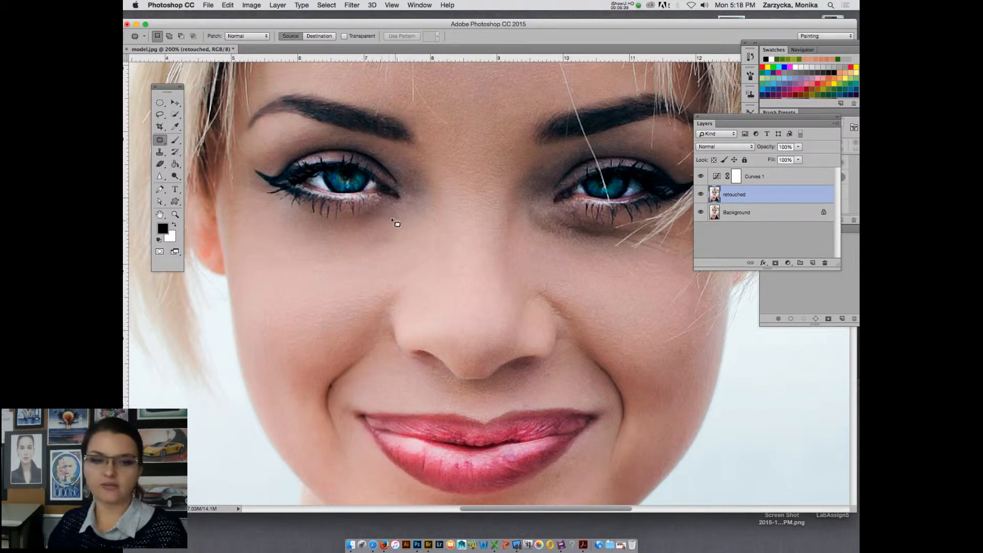
mouse_move(378, 247)
left_mouse_down()
mouse_move(407, 234)
mouse_move(402, 220)
mouse_move(372, 222)
mouse_move(373, 260)
left_mouse_up()
left_click(406, 254)
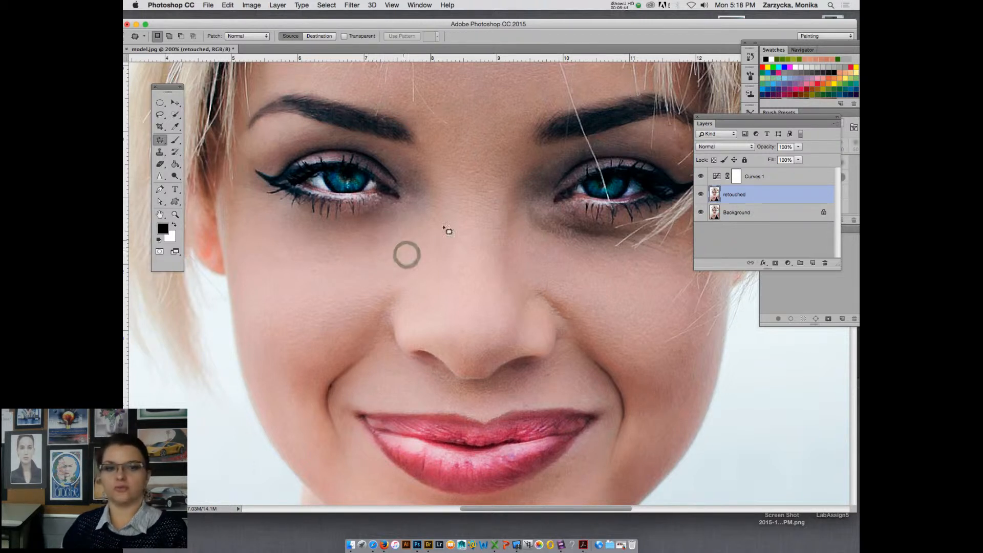
left_click(644, 4)
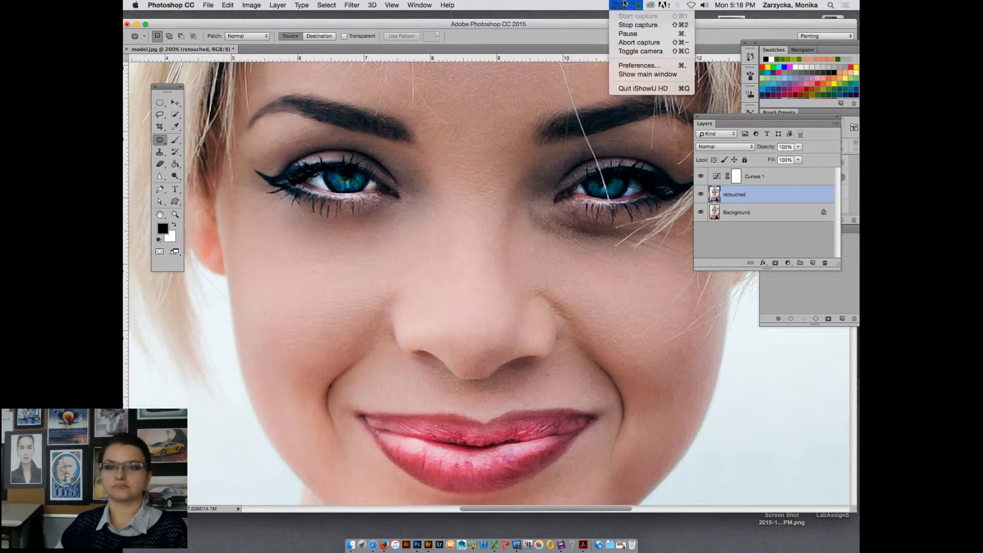
left_click(638, 33)
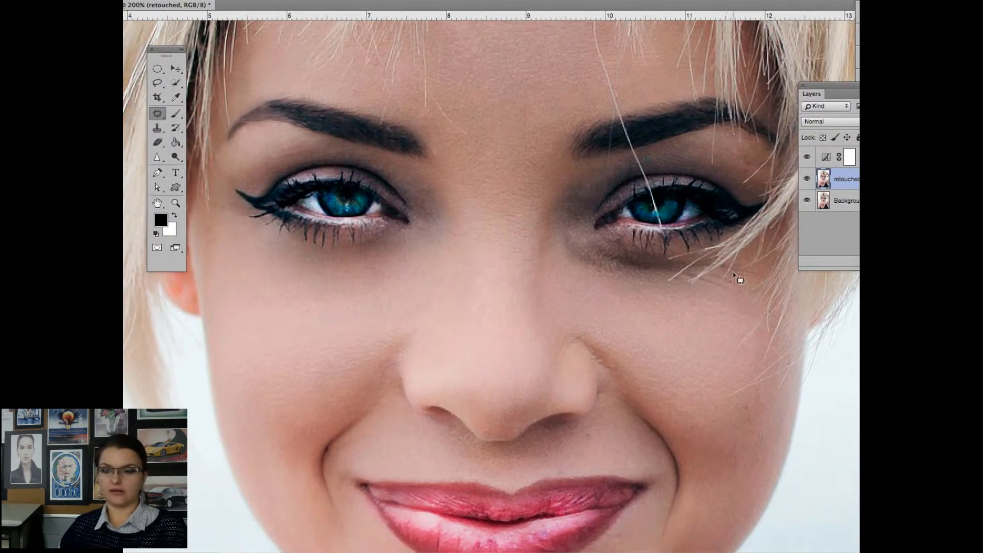
- Heal the fine lines below the right-hand eye's outer corner with the Healing Brush, sampling smooth skin from the cheek
left_click_drag(168, 114, 197, 118)
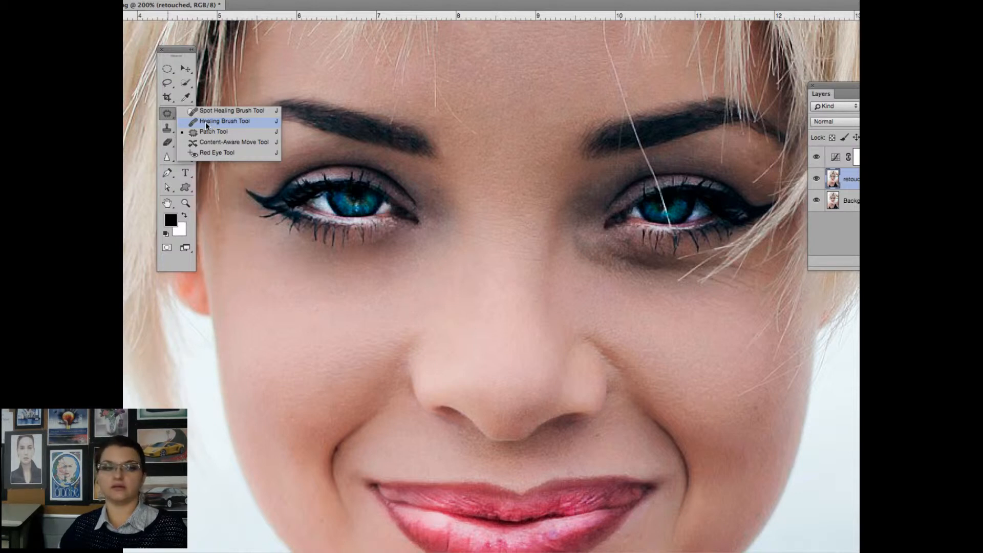
left_click(207, 125)
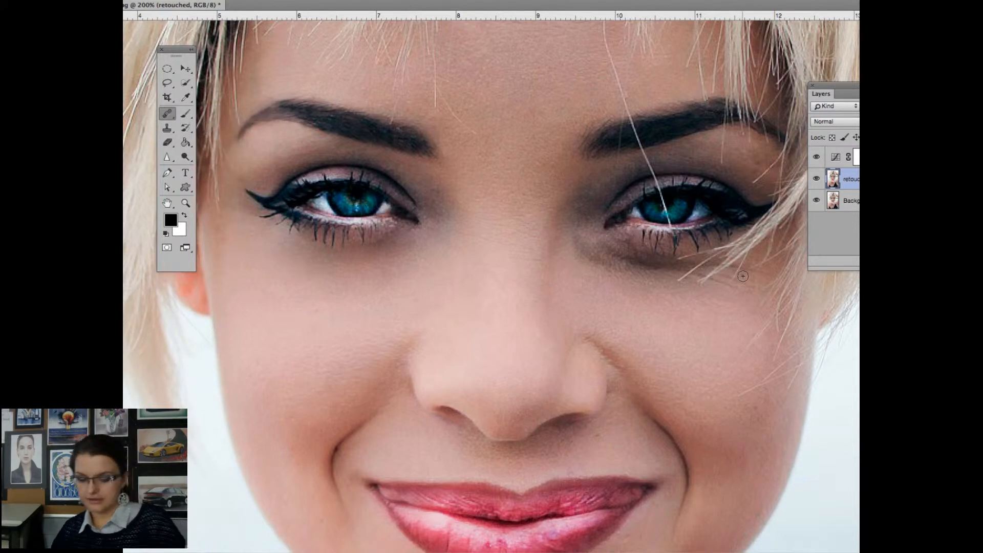
key("x")
key("x")
key("x")
key("x")
key("x")
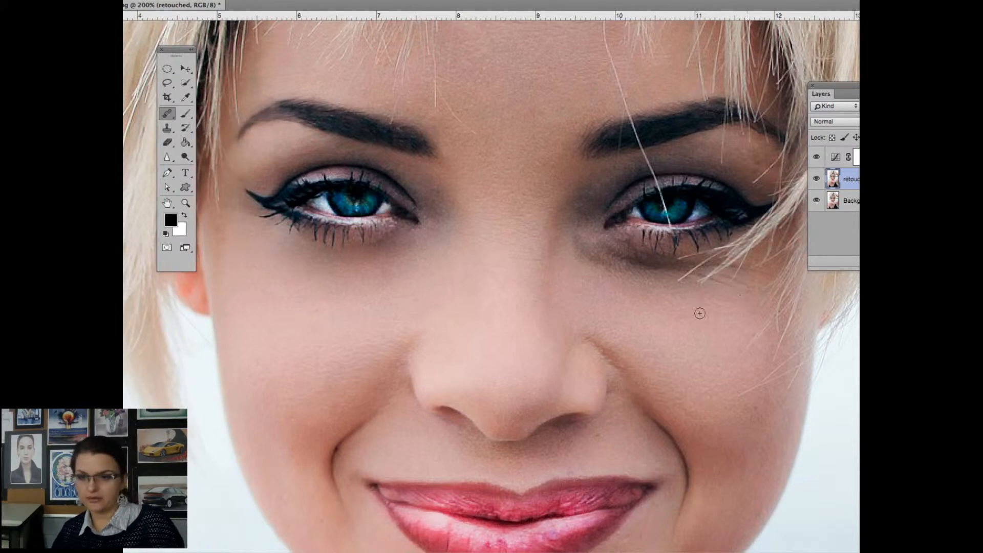
key("x")
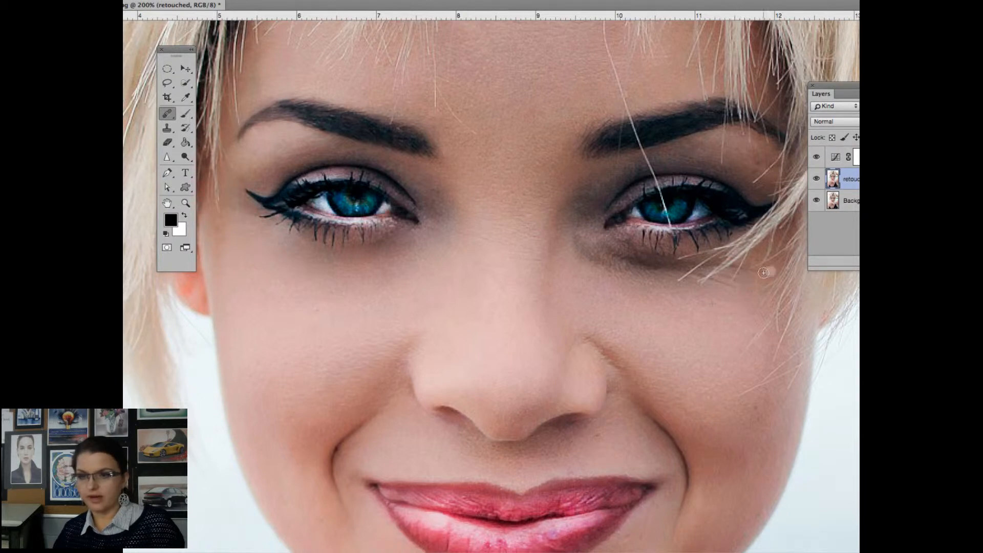
left_click(707, 323, "alt")
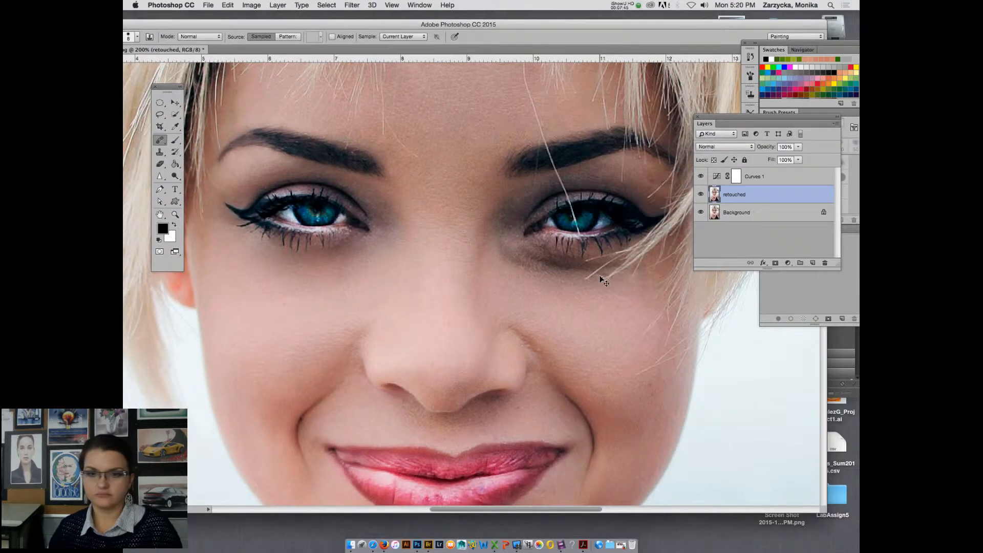
- Heal the remaining lines beside the hair strands under the right-hand eye, sampling the skin just below them
key("super+plus")
left_click_drag(736, 121, 792, 116)
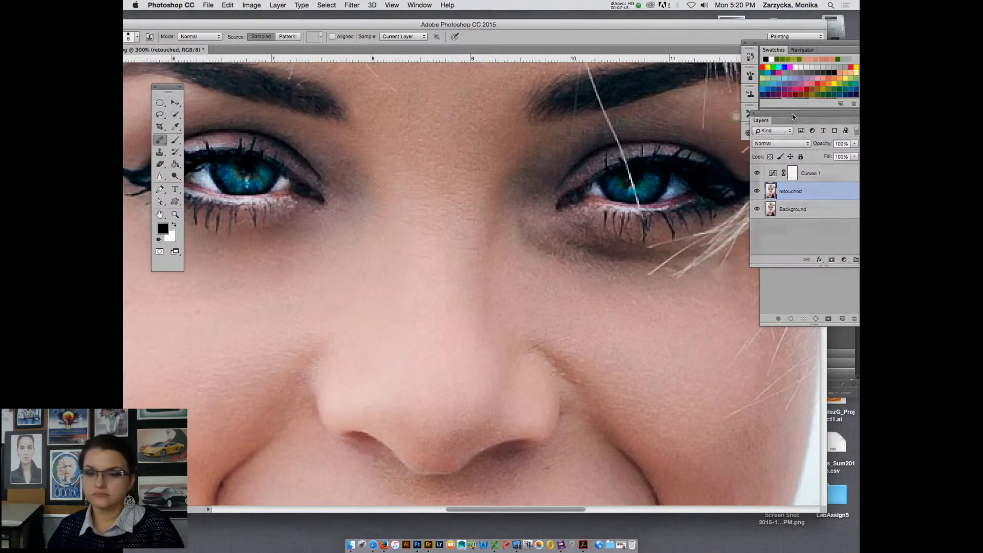
left_click(653, 268, "alt")
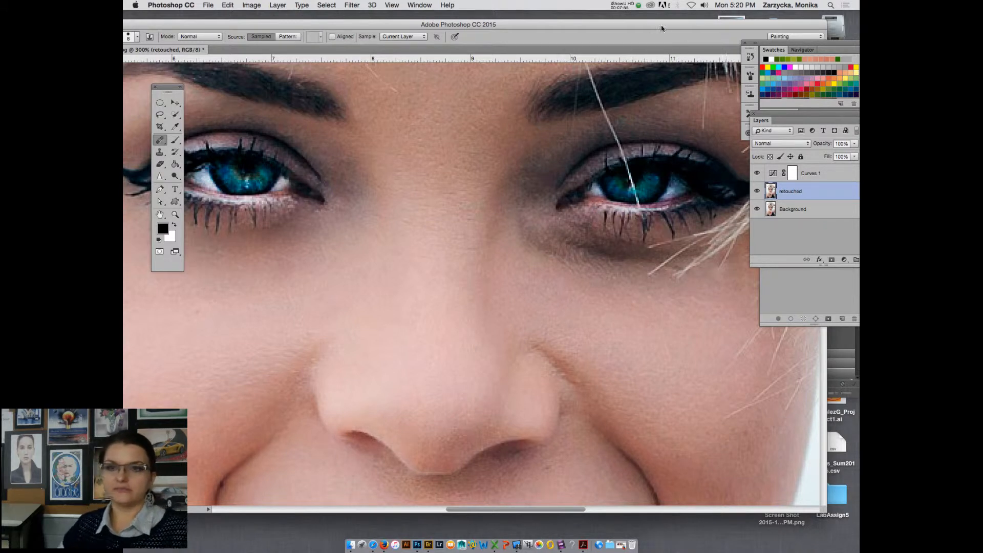
left_click_drag(699, 24, 657, 28)
left_click(686, 292, "alt")
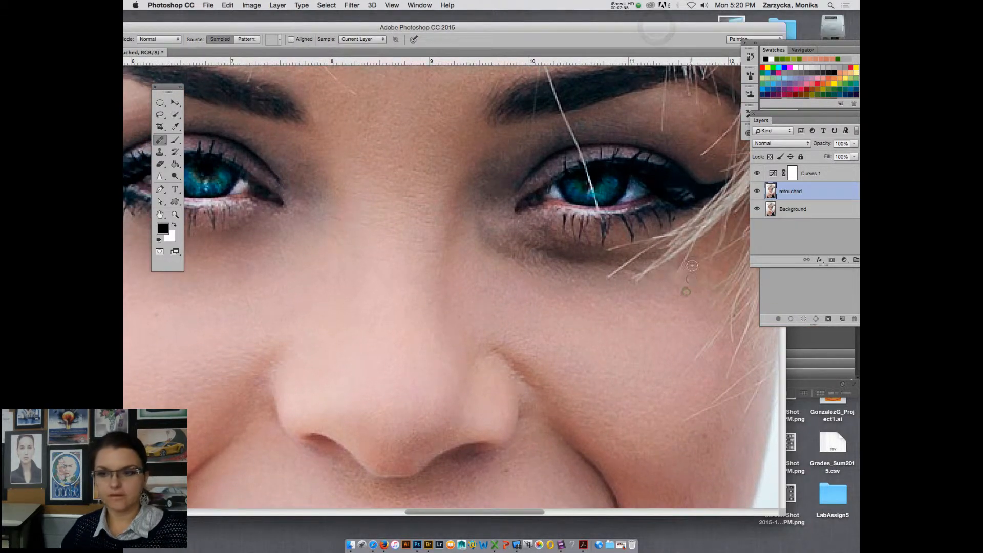
left_click(686, 276)
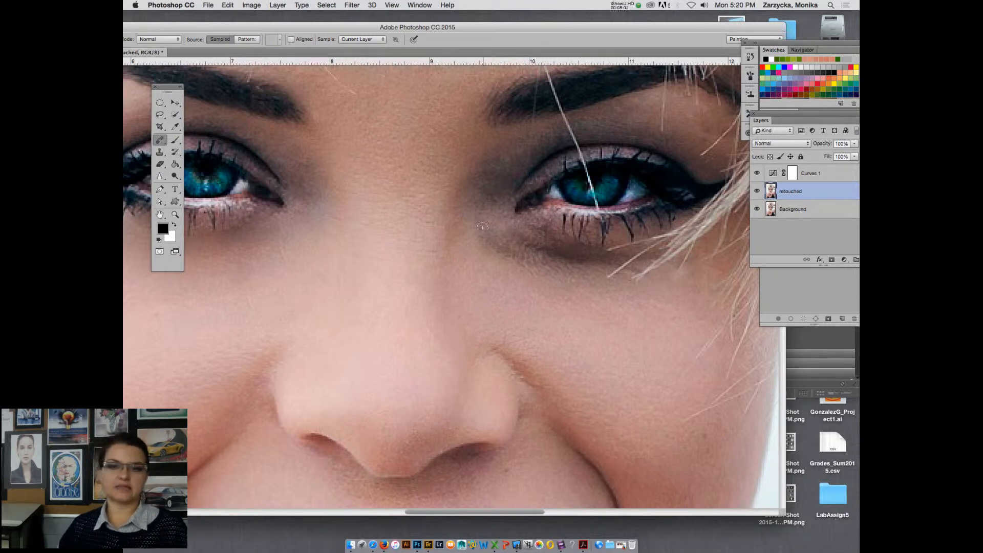
- Patch the dark circle beneath the inner half of the right-hand eye with lighter cheek skin using the Patch tool
left_click(160, 139)
left_click(198, 154)
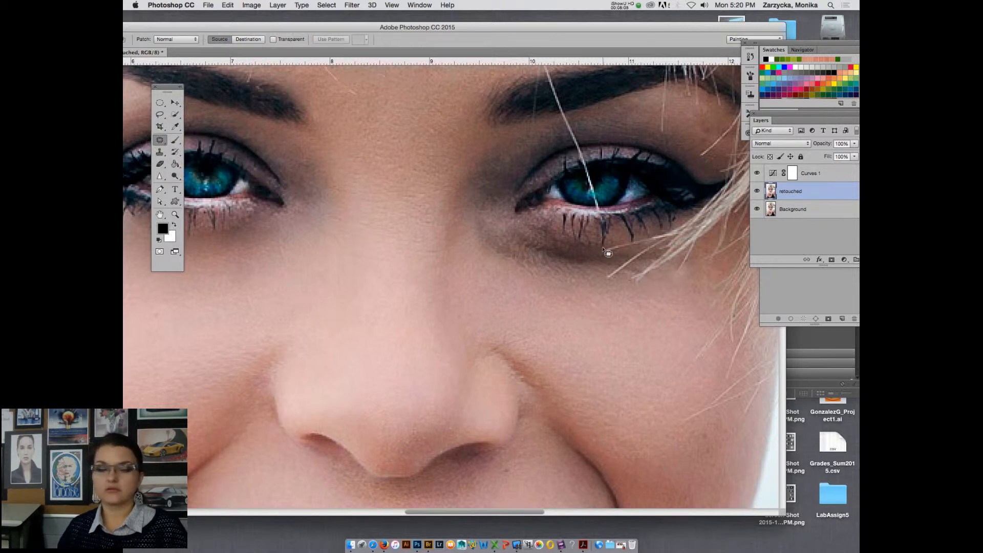
mouse_move(607, 253)
left_mouse_down()
mouse_move(510, 222)
mouse_move(481, 232)
mouse_move(551, 277)
left_mouse_up()
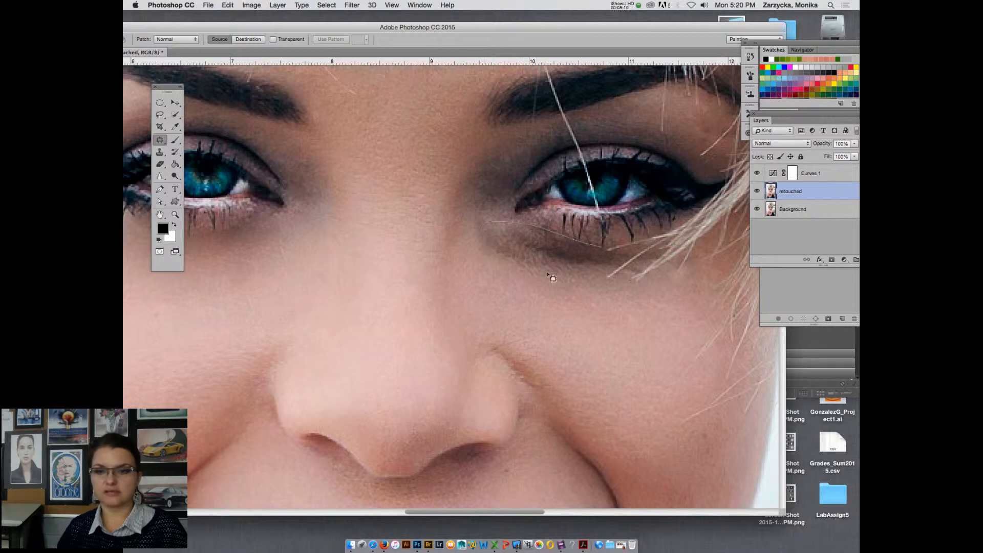
left_click_drag(606, 257, 603, 246)
left_click_drag(528, 257, 529, 307)
left_click(517, 285)
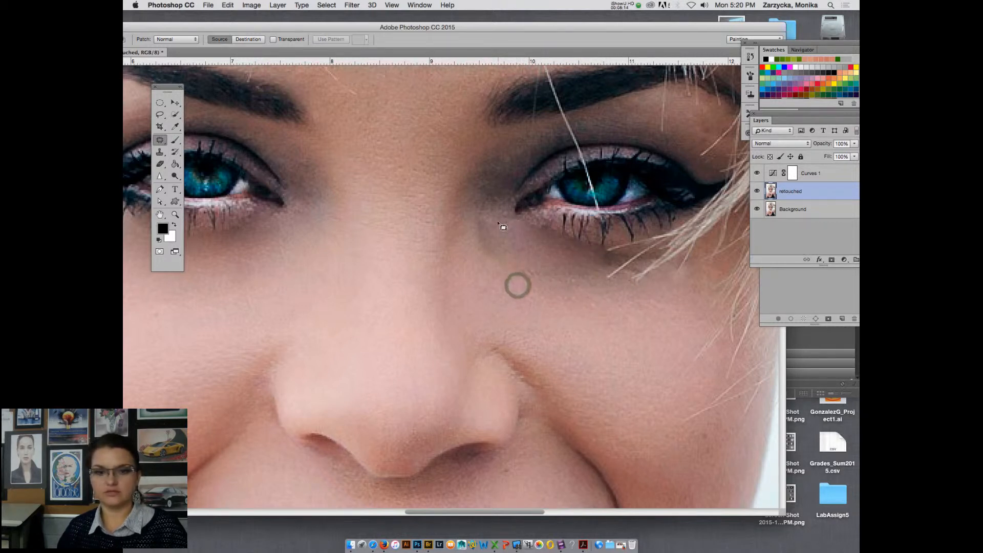
- Patch the shadows beside the right-hand eye's inner corner and below its middle lashes with lighter skin from the cheek
mouse_move(493, 273)
left_mouse_down()
mouse_move(508, 229)
mouse_move(481, 212)
left_mouse_up()
left_click_drag(497, 255, 490, 294)
left_click(564, 275)
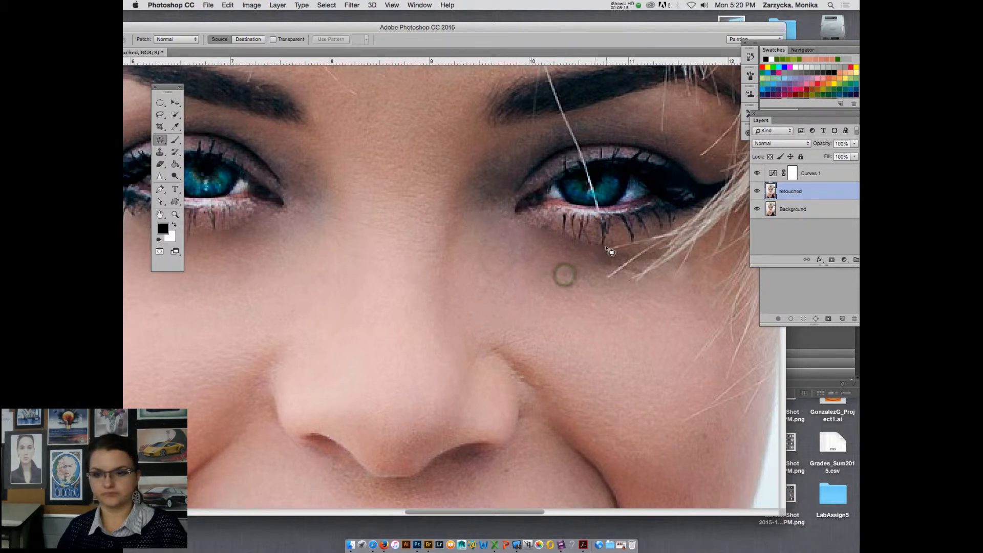
mouse_move(608, 248)
left_mouse_down()
mouse_move(595, 239)
mouse_move(589, 258)
mouse_move(611, 259)
mouse_move(607, 247)
mouse_move(599, 299)
mouse_move(626, 291)
left_mouse_up()
left_click(623, 291)
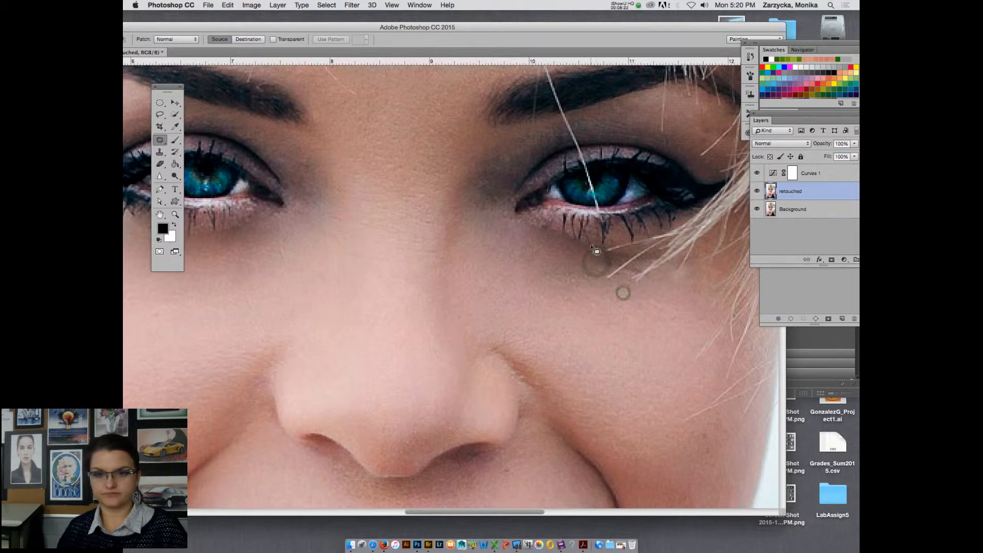
- Try to patch the shadow by the hair tips under the right-hand eye, undo the patch and clear the selection
mouse_move(622, 253)
left_mouse_down()
mouse_move(603, 254)
mouse_move(609, 270)
mouse_move(621, 252)
mouse_move(606, 305)
mouse_move(630, 290)
left_mouse_up()
left_click(630, 293)
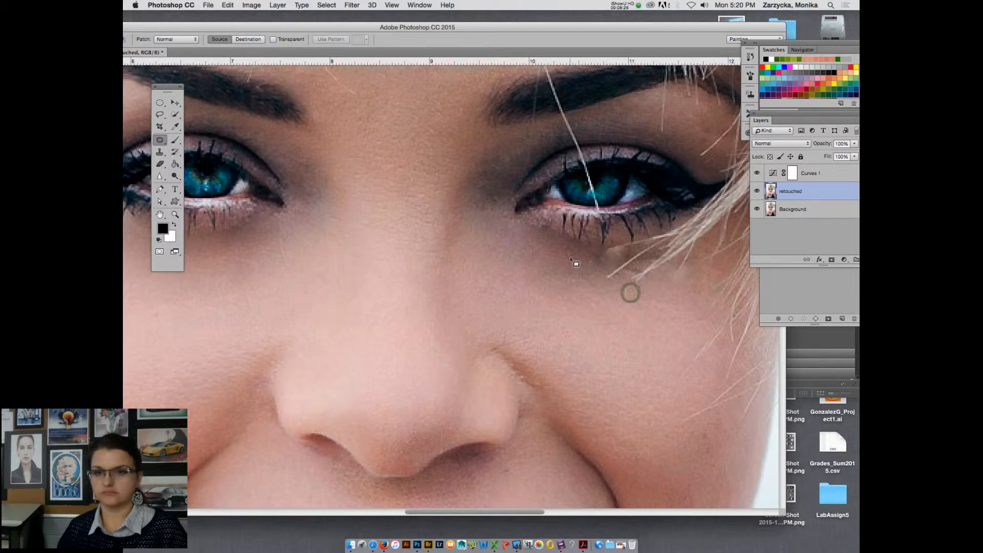
key("super+z")
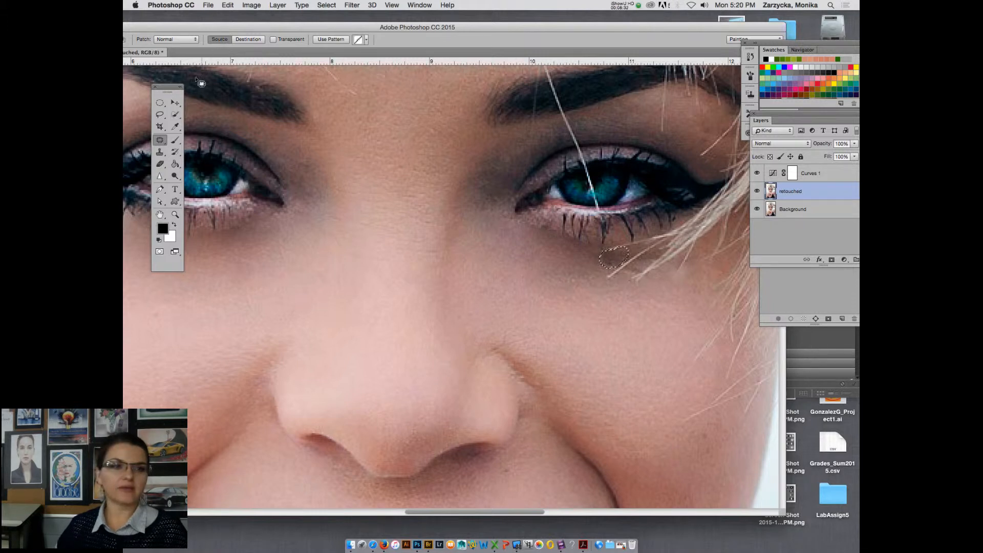
left_click(171, 103)
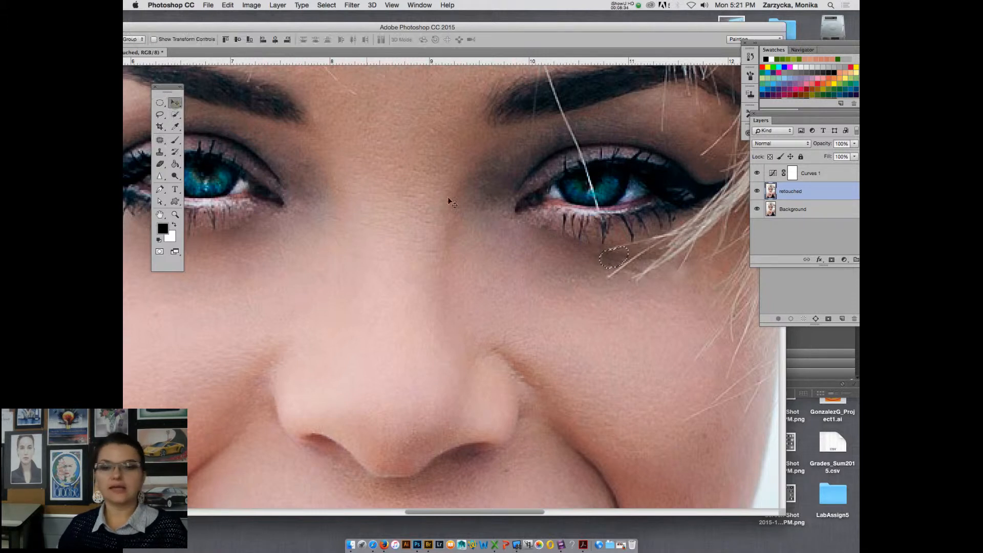
key("super+d")
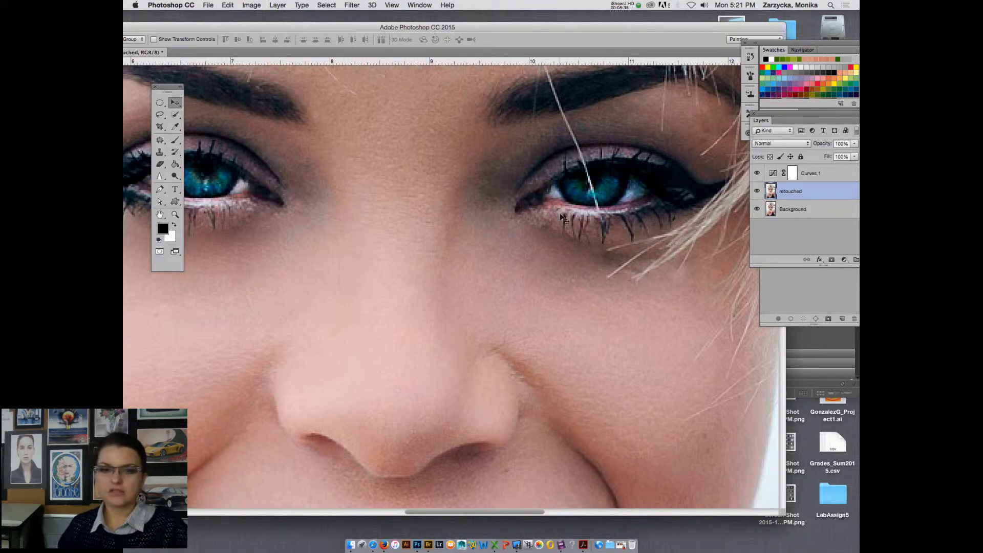
- Set the Patch tool to Content-Aware and patch the shadow beneath the right-hand eye's inner half with cheek skin
left_click(160, 140)
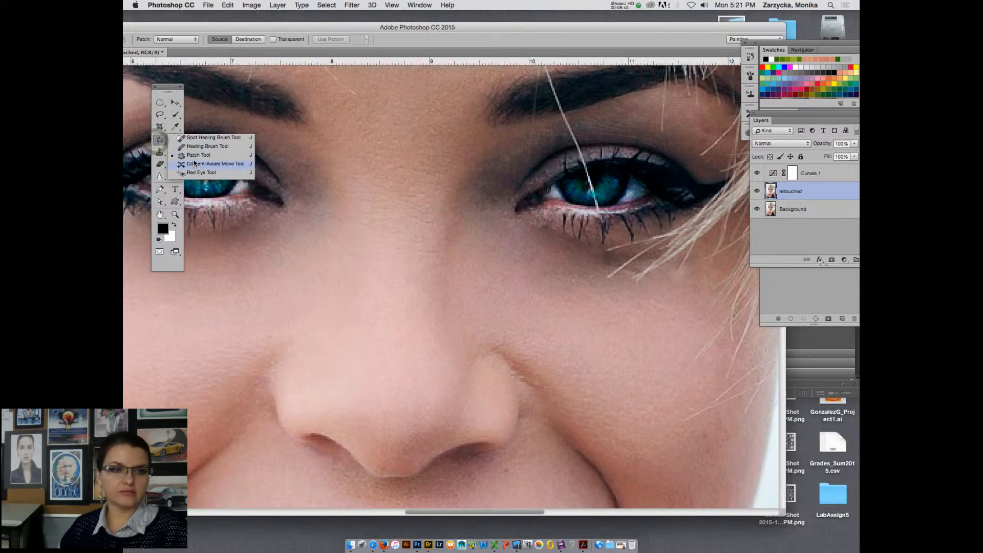
left_click(198, 155)
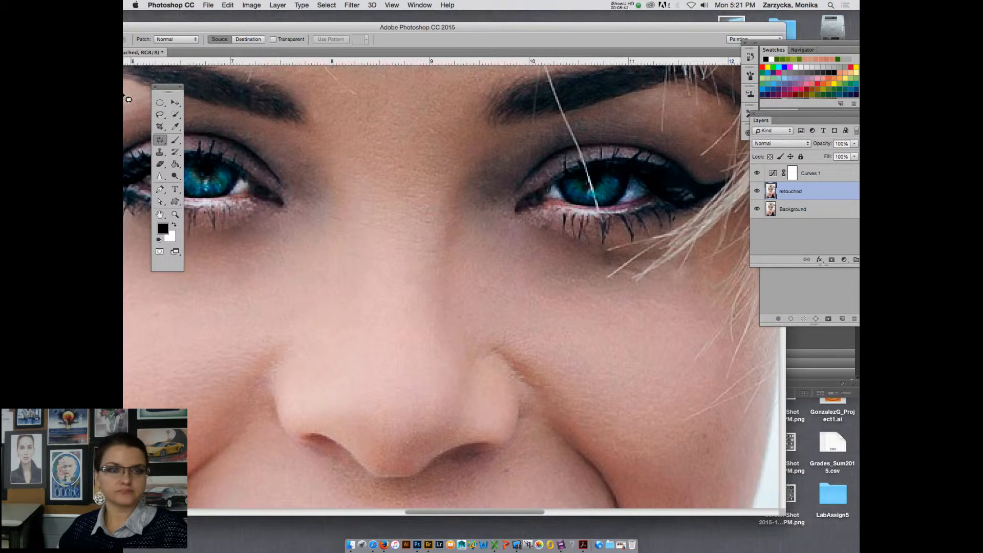
left_click(176, 40)
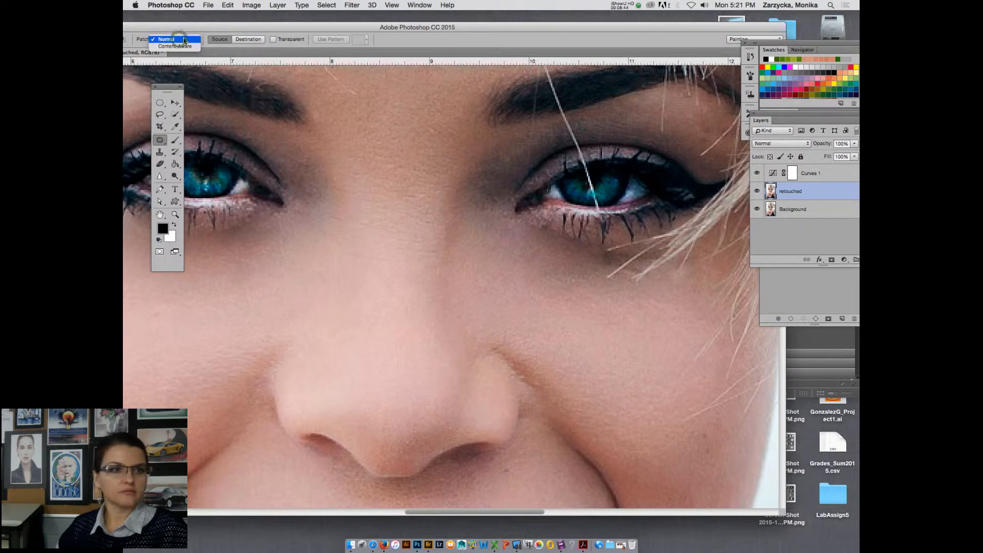
left_click(185, 41)
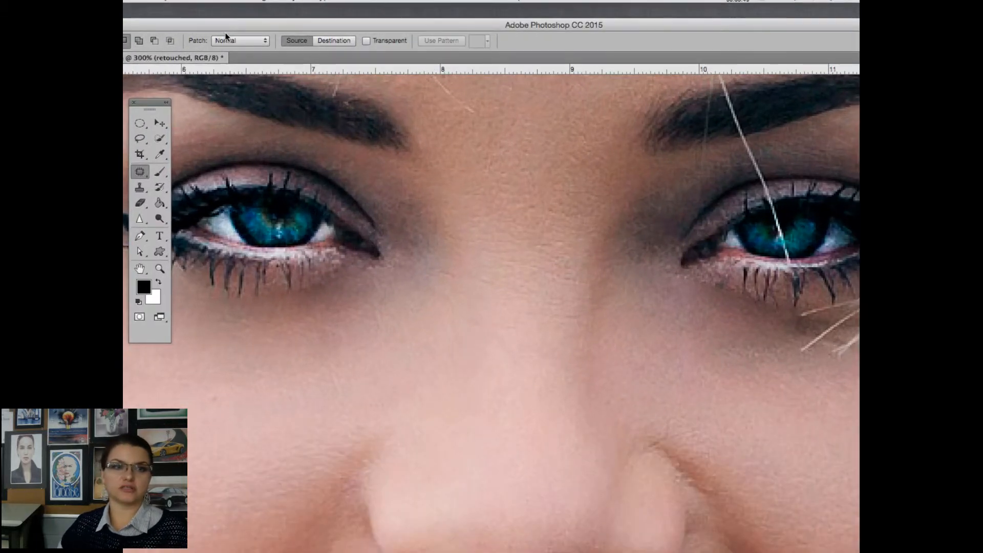
left_click(228, 39)
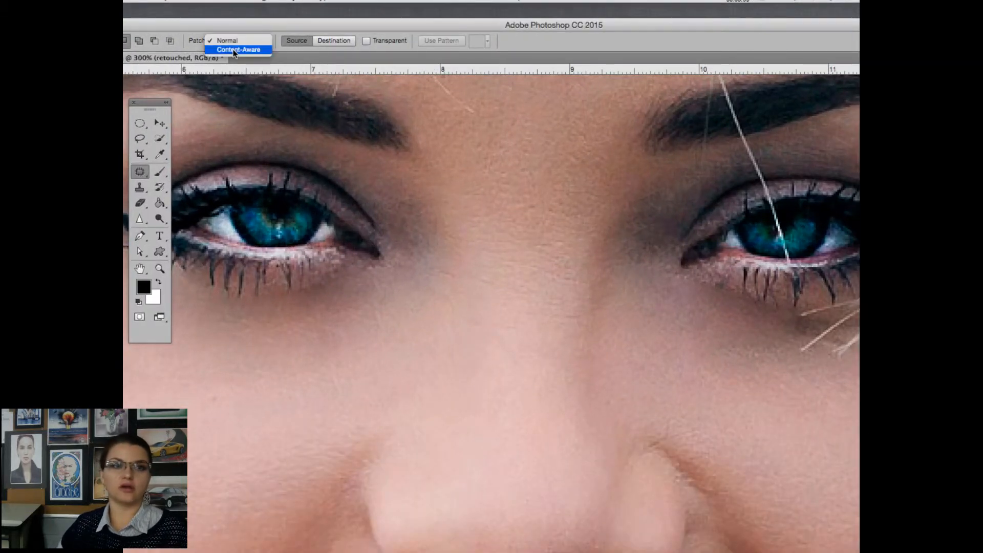
left_click(233, 49)
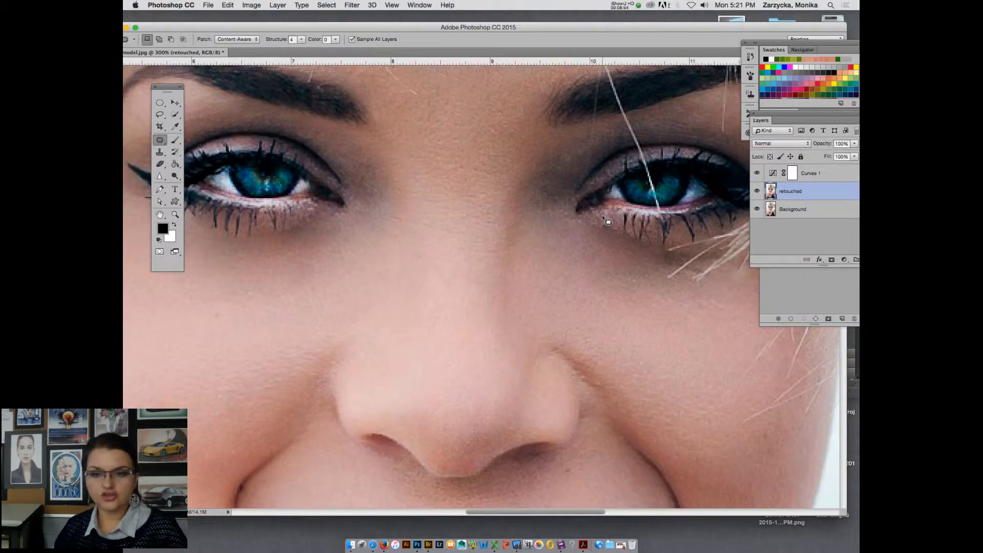
left_click_drag(629, 236, 581, 223)
mouse_move(626, 256)
left_mouse_down()
mouse_move(612, 230)
mouse_move(610, 302)
mouse_move(656, 300)
left_mouse_up()
- Set the Patch tool back to Normal and patch the shadow under the right-hand eye's inner corner and lashes with cheek skin
left_click(244, 41)
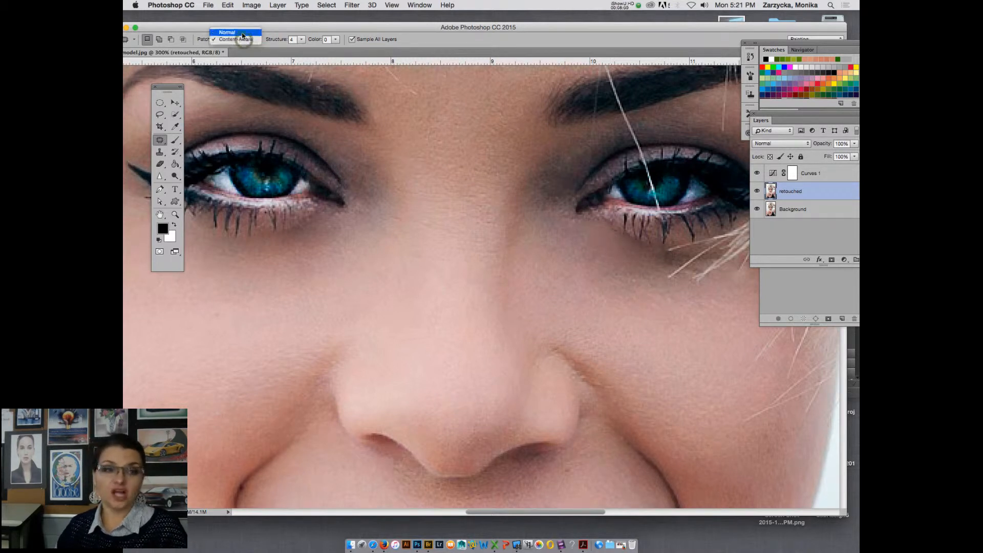
left_click(241, 32)
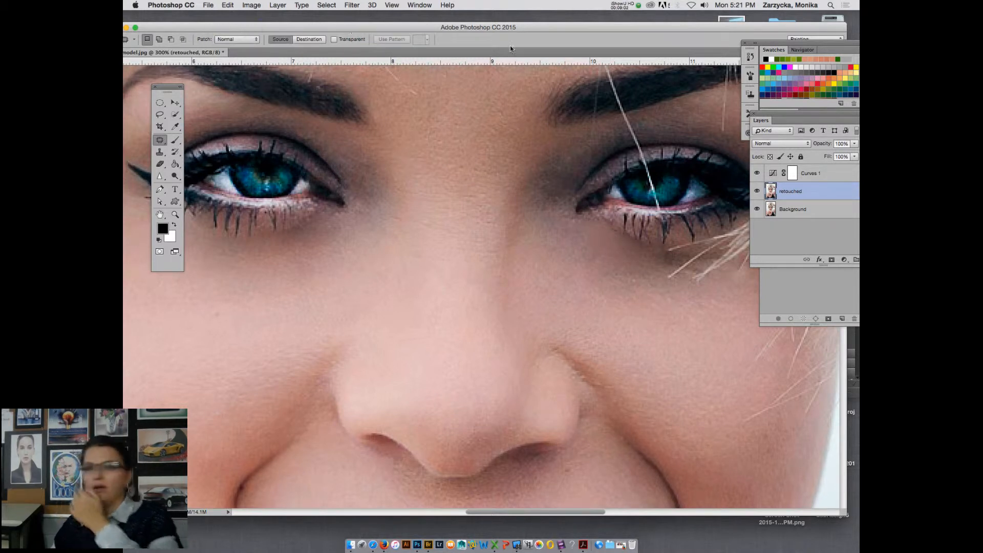
left_click(619, 3)
left_click(626, 35)
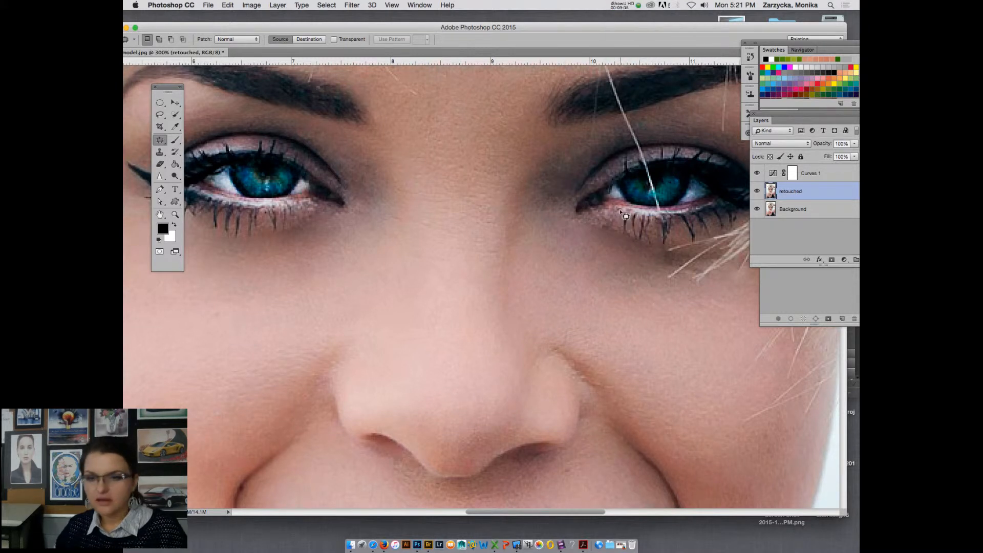
mouse_move(593, 226)
left_mouse_down()
mouse_move(621, 240)
mouse_move(607, 217)
mouse_move(589, 236)
left_mouse_up()
mouse_move(599, 231)
left_mouse_down()
mouse_move(641, 246)
mouse_move(659, 240)
mouse_move(611, 256)
left_mouse_up()
mouse_move(621, 250)
left_mouse_down()
mouse_move(685, 252)
mouse_move(651, 256)
mouse_move(683, 265)
mouse_move(667, 260)
mouse_move(649, 285)
mouse_move(651, 307)
left_mouse_up()
left_click(688, 298)
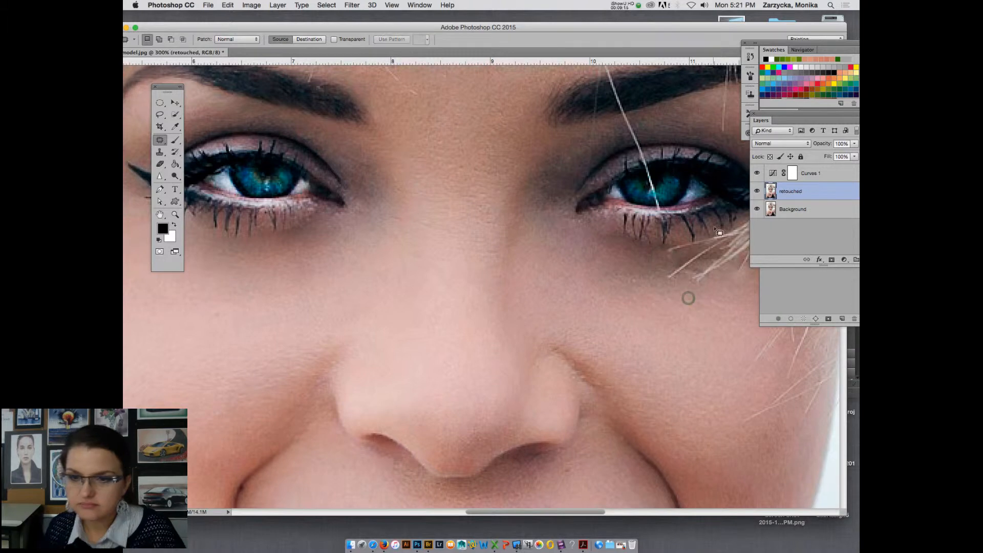
- Patch the remaining shadow around the hair tips and below the middle of the right-hand eye with lighter cheek skin
key("super+minus")
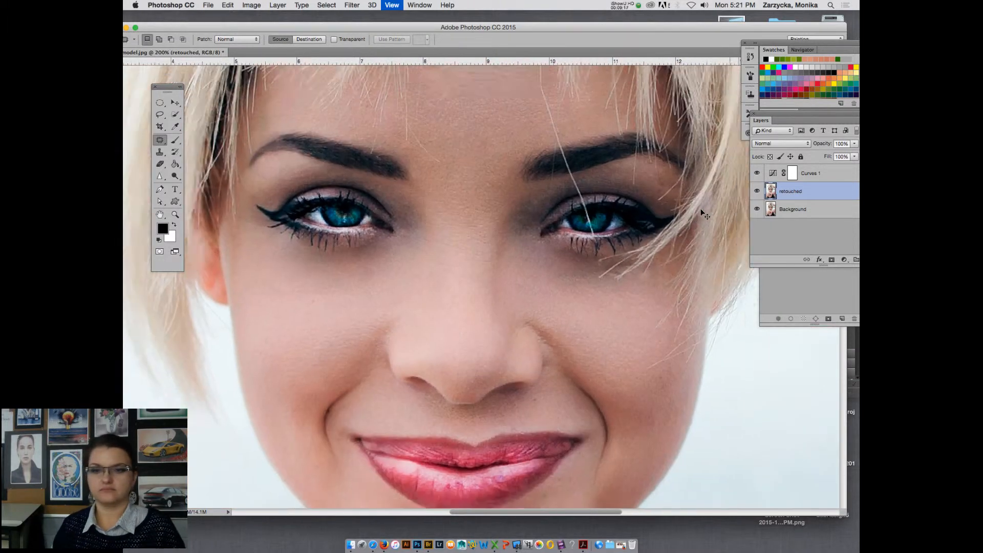
key("super+minus")
key("super+plus")
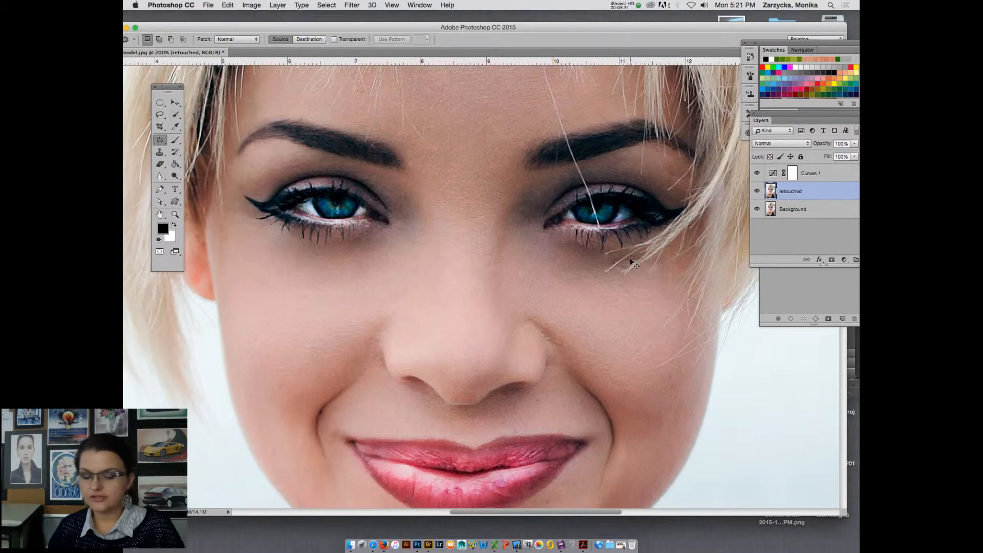
key("super+plus")
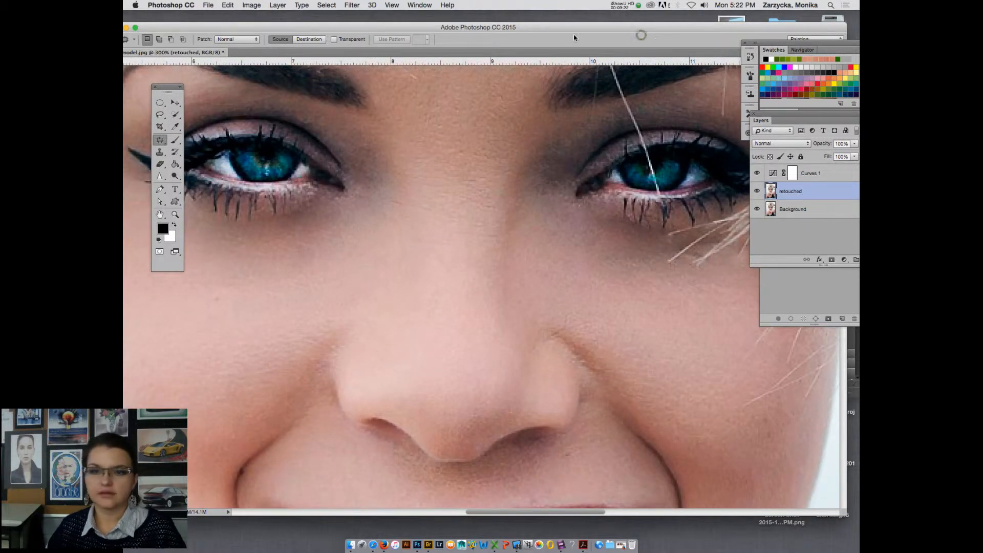
left_click_drag(574, 37, 486, 38)
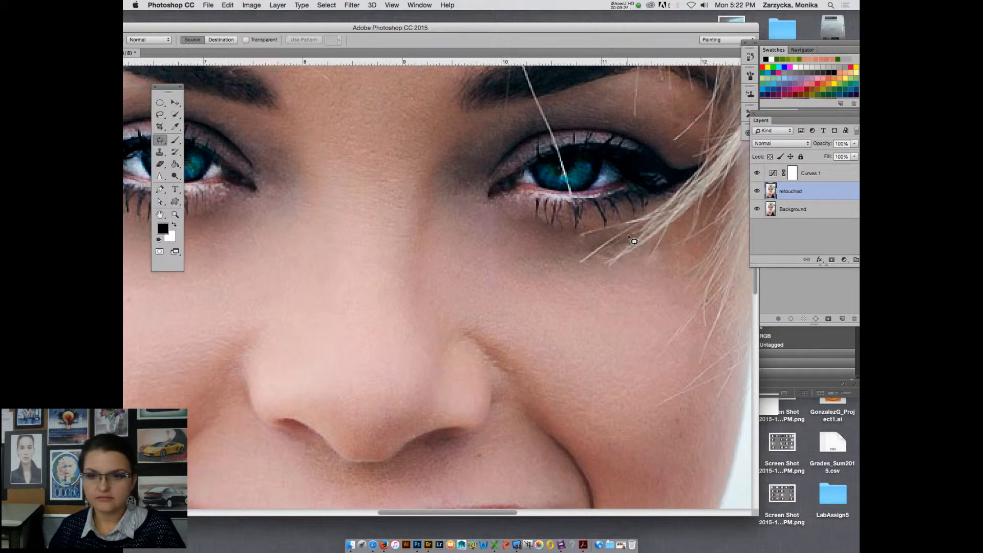
left_click_drag(628, 247, 614, 261)
left_click_drag(618, 250, 578, 291)
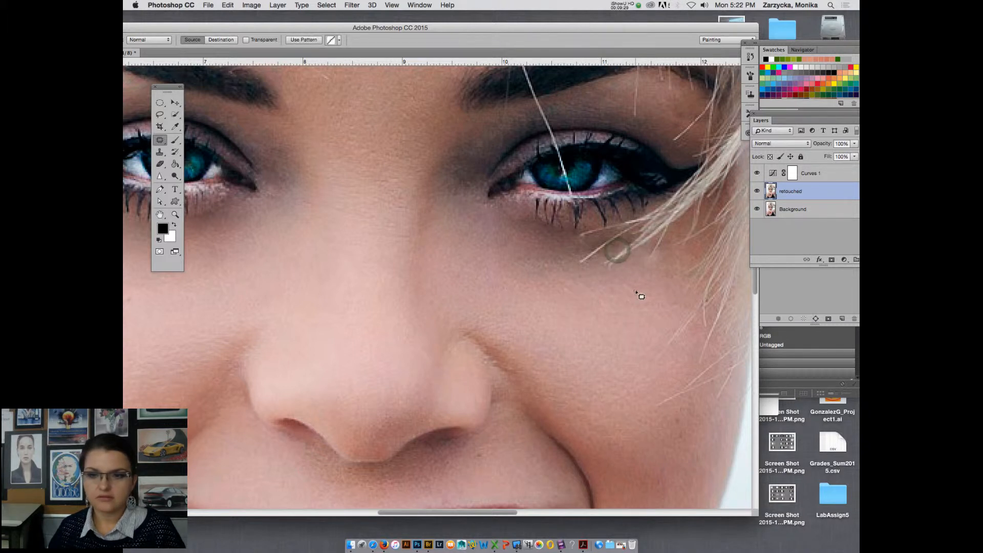
left_click(634, 290)
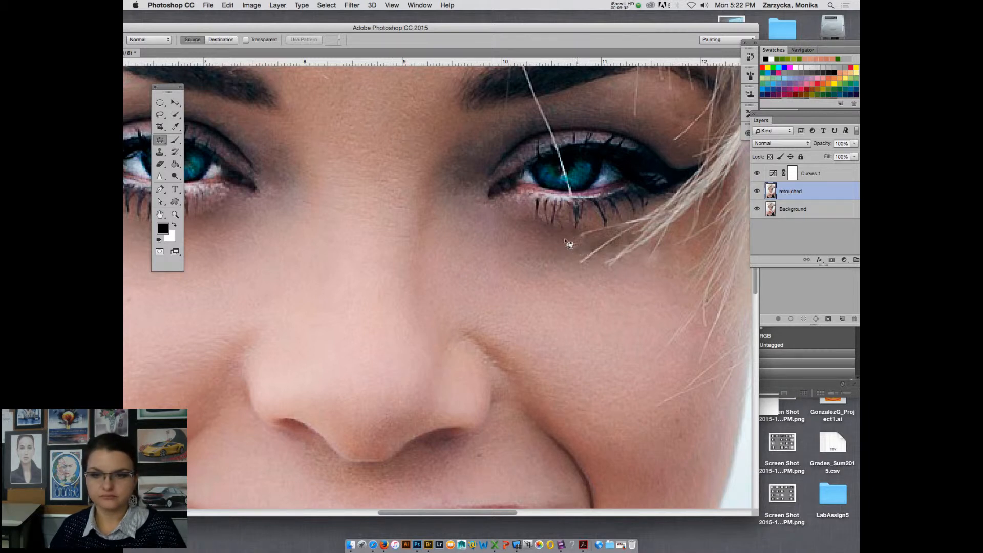
mouse_move(534, 270)
left_mouse_down()
mouse_move(571, 255)
mouse_move(571, 242)
mouse_move(536, 257)
mouse_move(550, 273)
mouse_move(540, 306)
mouse_move(576, 323)
left_mouse_up()
key("ctrl+d")
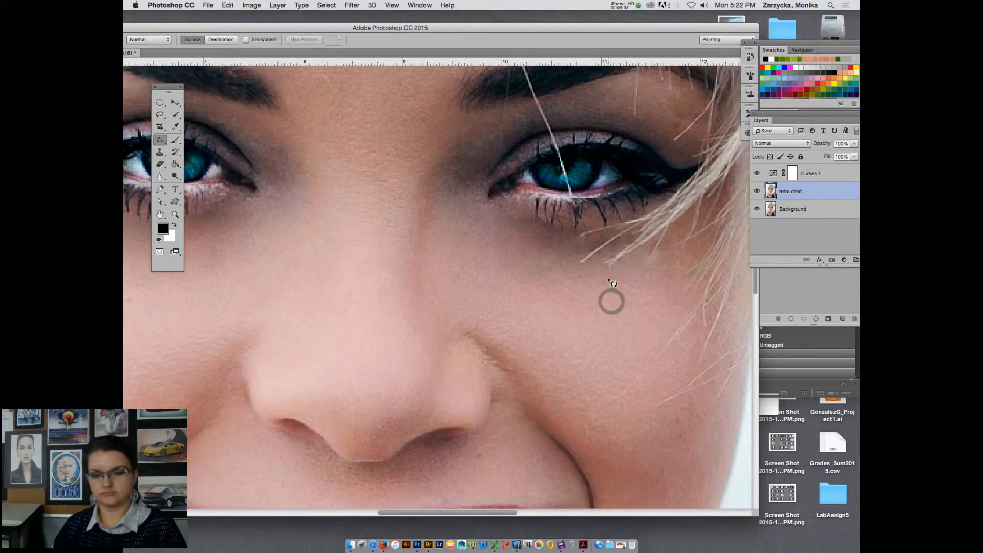
key("super+minus")
key("super+minus")
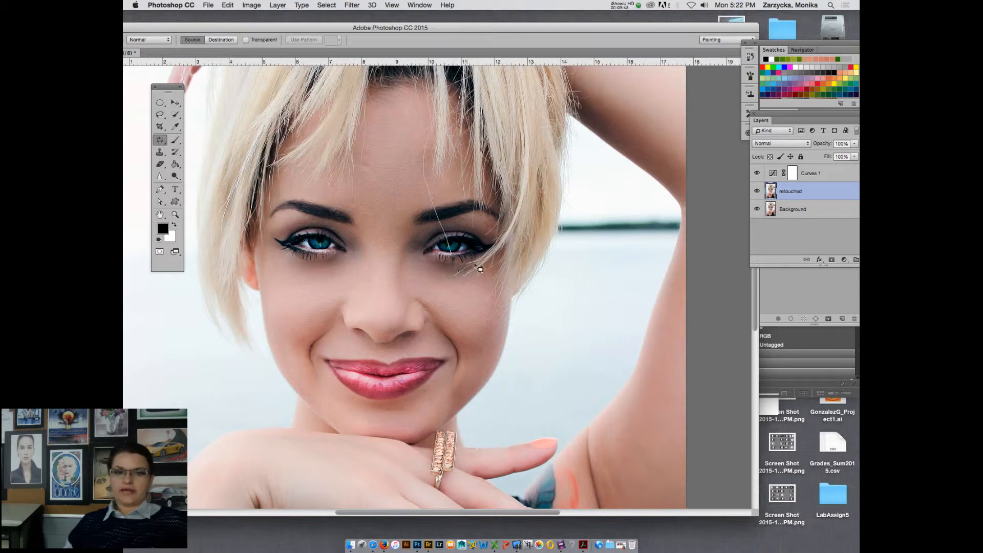
left_click(622, 3)
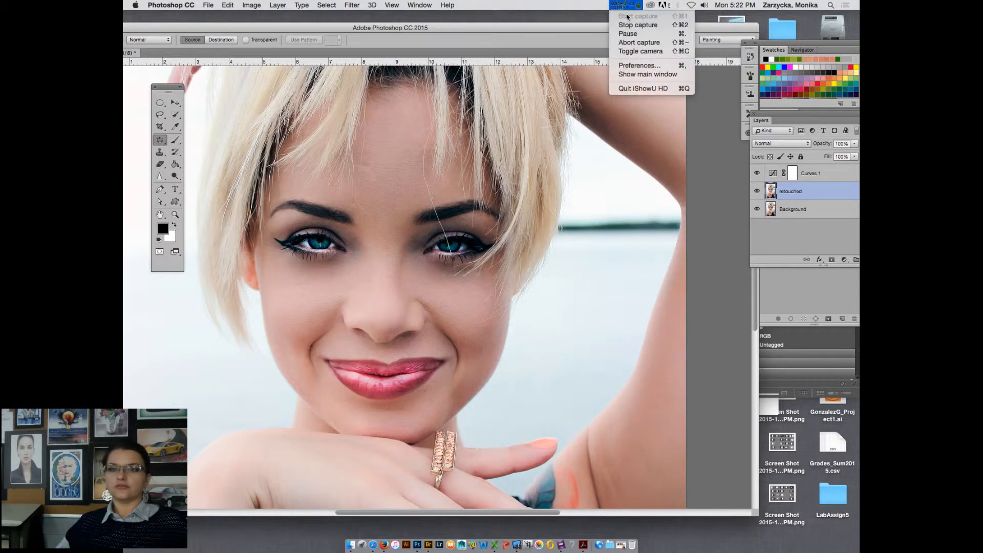
left_click(631, 35)
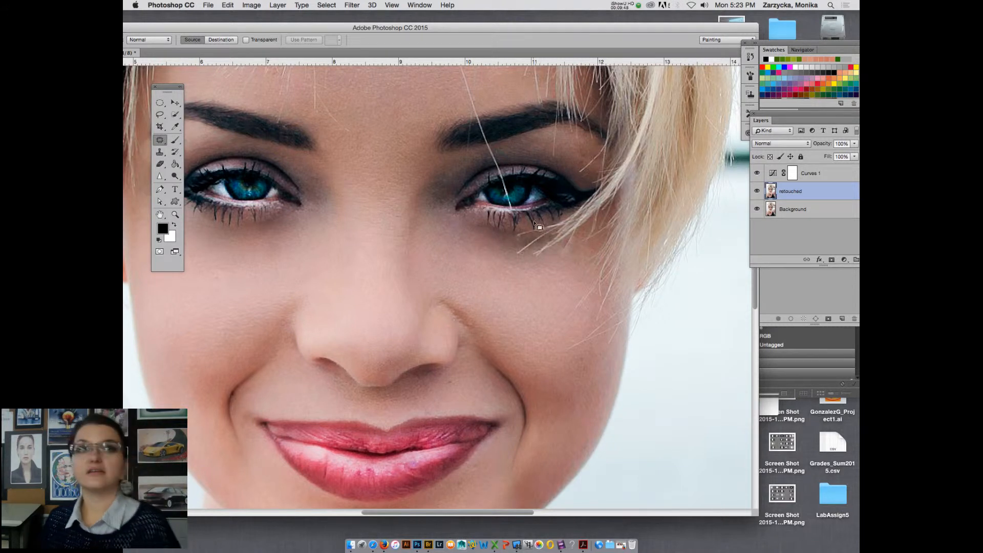
- Compare the face before and after the retouching by repeatedly hiding and showing the retouched layer
left_click(756, 191)
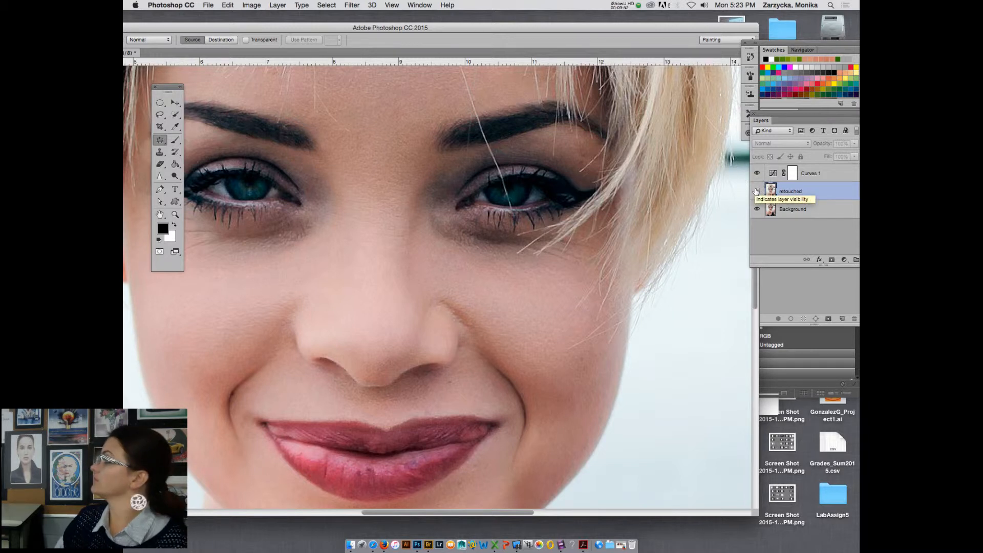
left_click(756, 191)
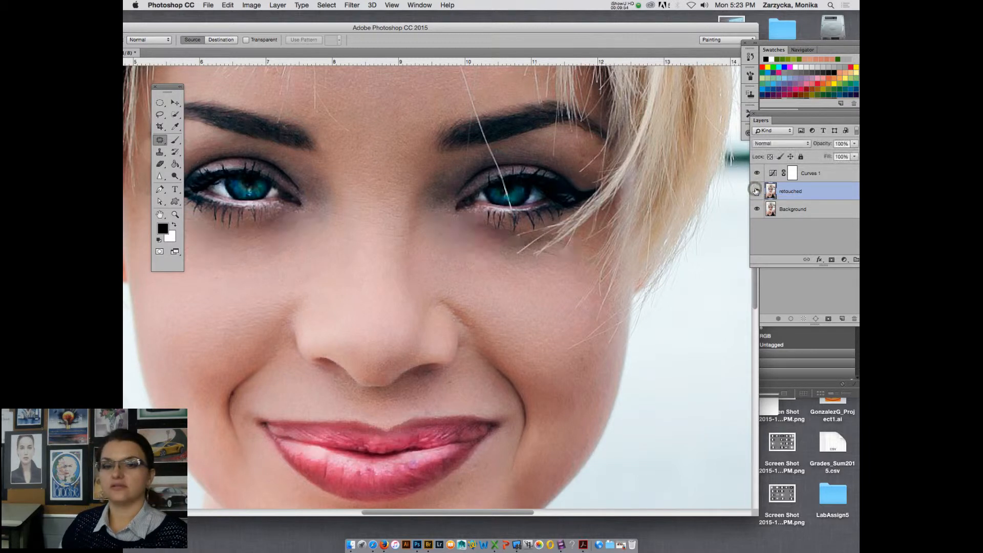
left_click(756, 191)
left_click(756, 191)
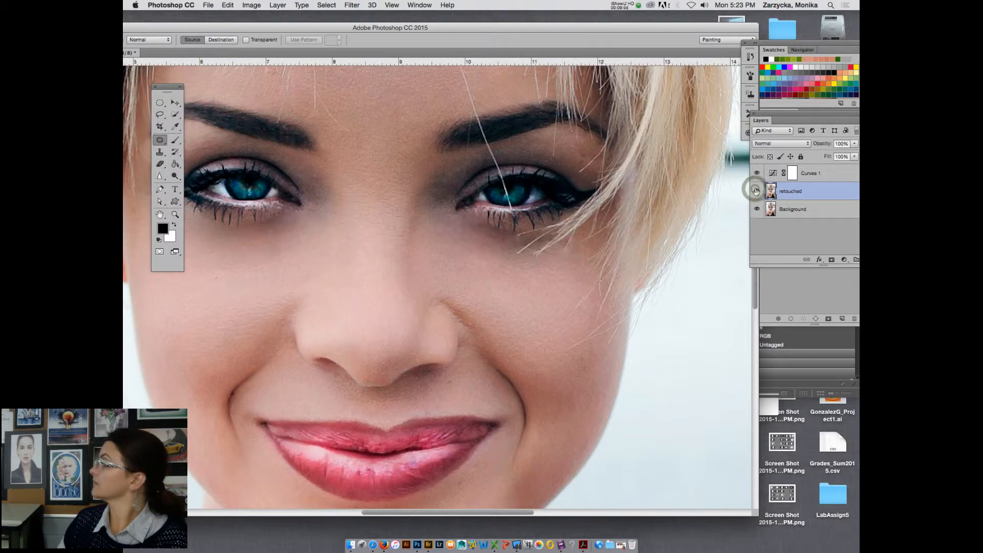
left_click(350, 33)
double_click(398, 31)
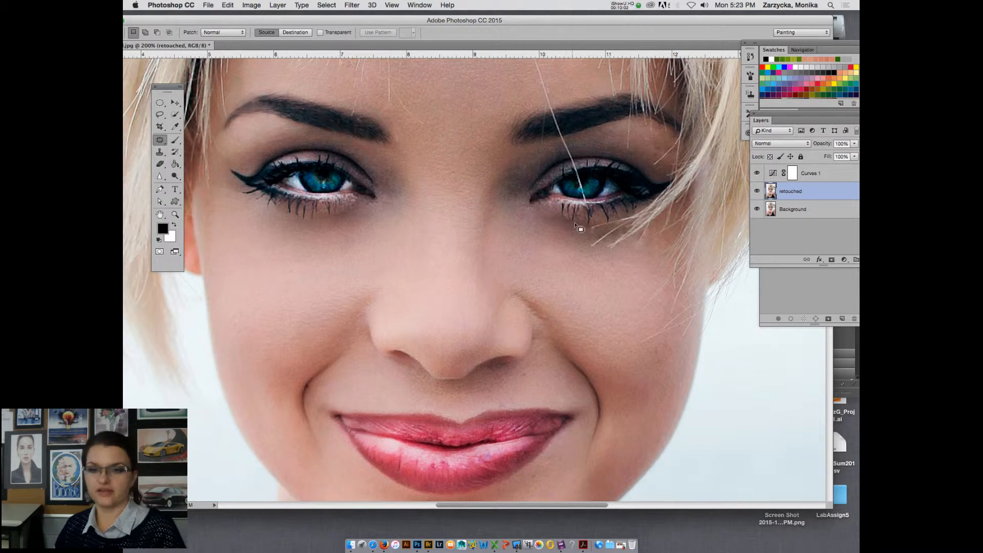
left_click(755, 191)
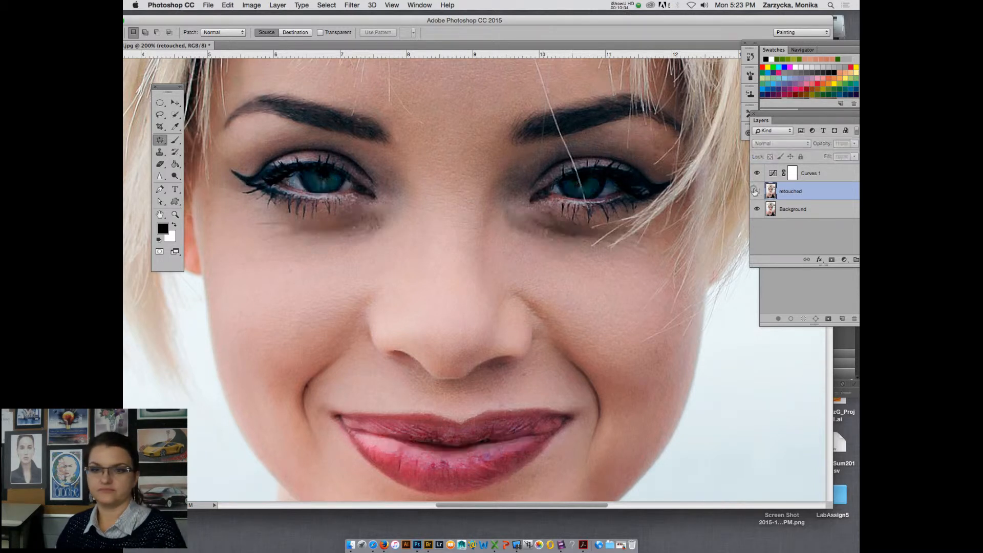
left_click(755, 191)
left_click(621, 5)
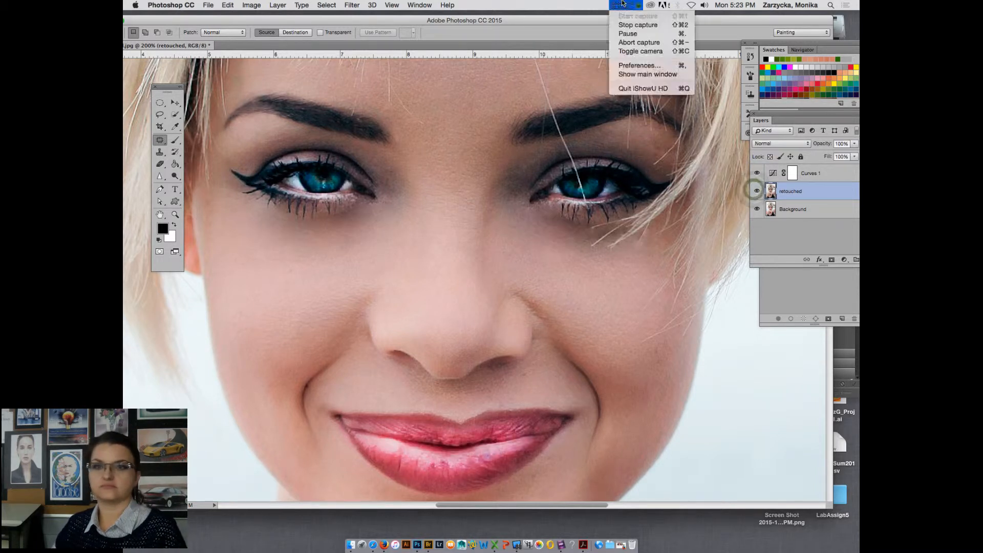
left_click(632, 33)
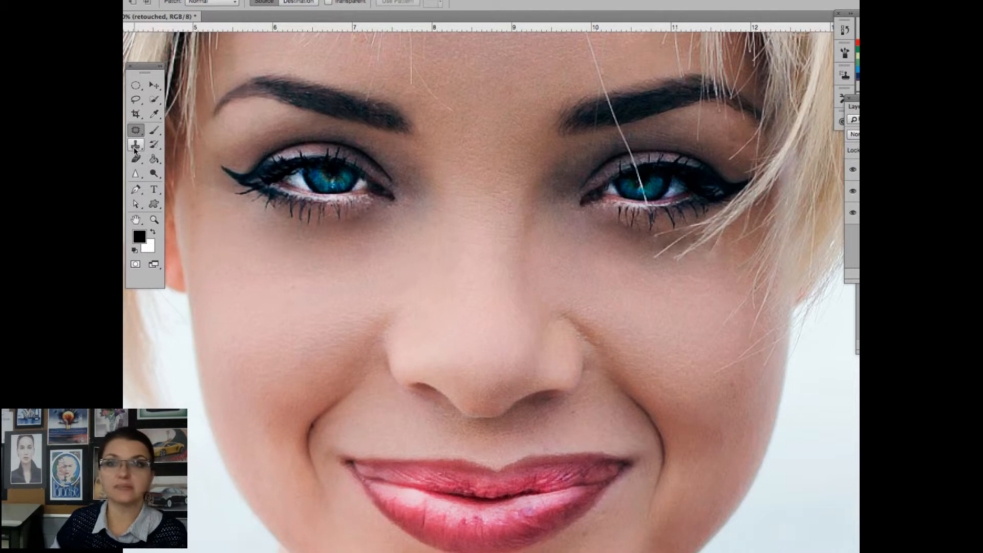
- Choose the Clone Stamp tool and shrink its brush to a tiny size suited to the hair strand crossing the right-hand eye
left_click(135, 145)
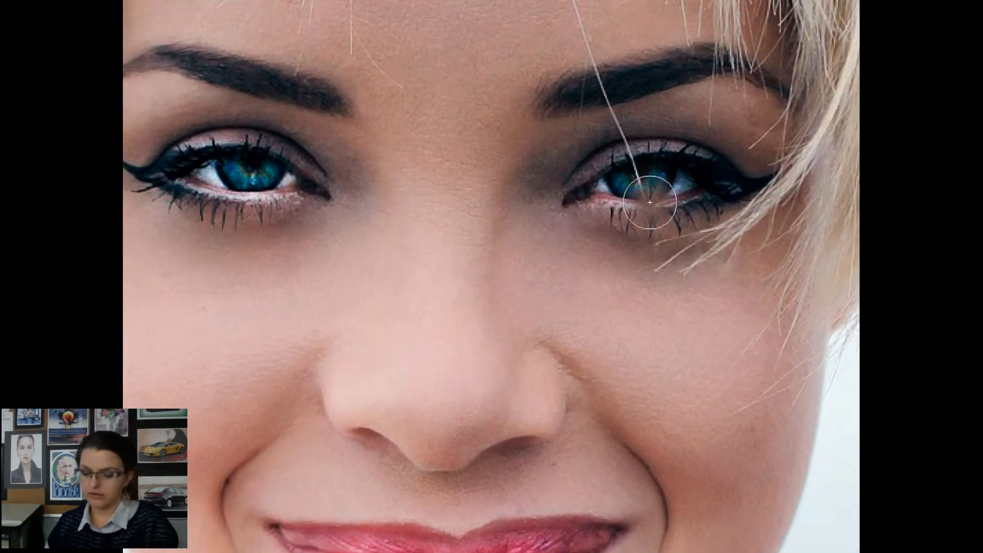
key("bracketleft")
key("bracketleft")
key("bracketleft")
key("bracketleft")
key("bracketleft")
key("bracketleft")
key("bracketleft")
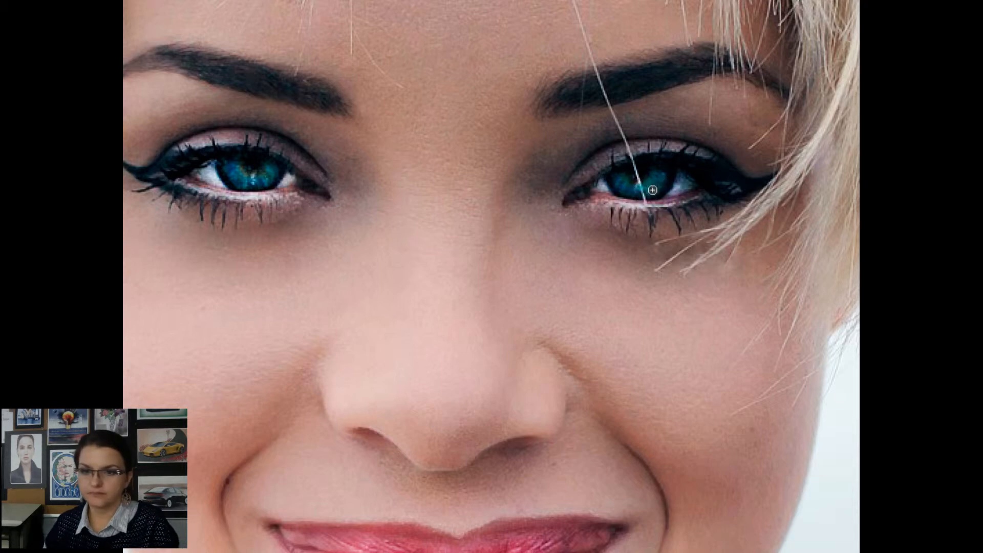
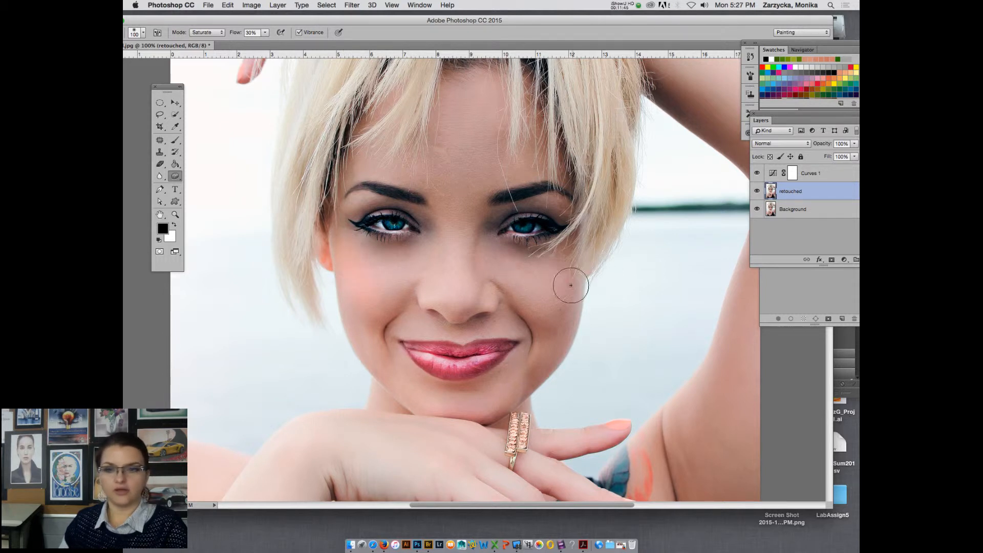
- Add blush to both cheeks with the Sponge tool in Saturate mode at 30% flow
left_click_drag(570, 285, 585, 288)
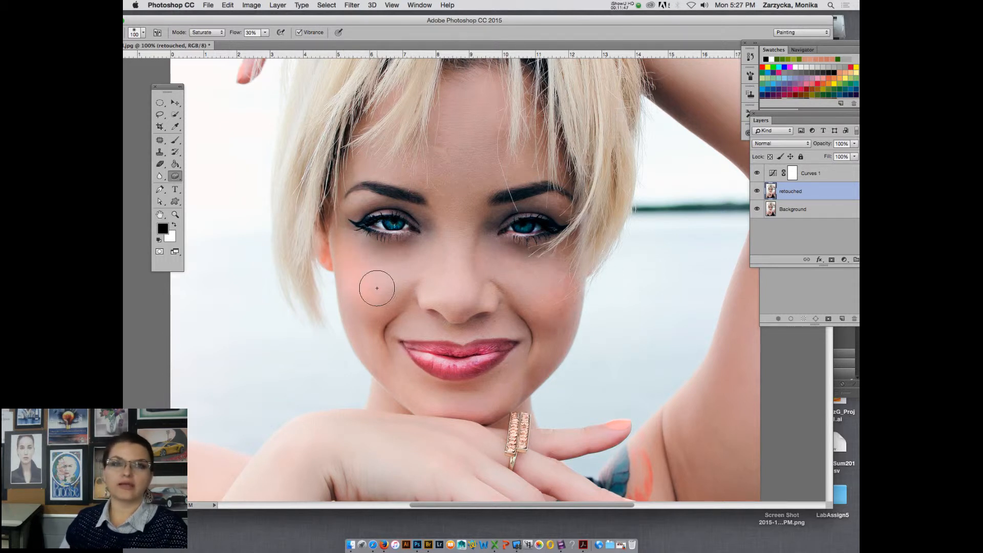
mouse_move(345, 282)
left_mouse_down()
mouse_move(373, 285)
mouse_move(367, 259)
mouse_move(377, 285)
mouse_move(357, 248)
left_mouse_up()
left_click_drag(559, 300, 574, 247)
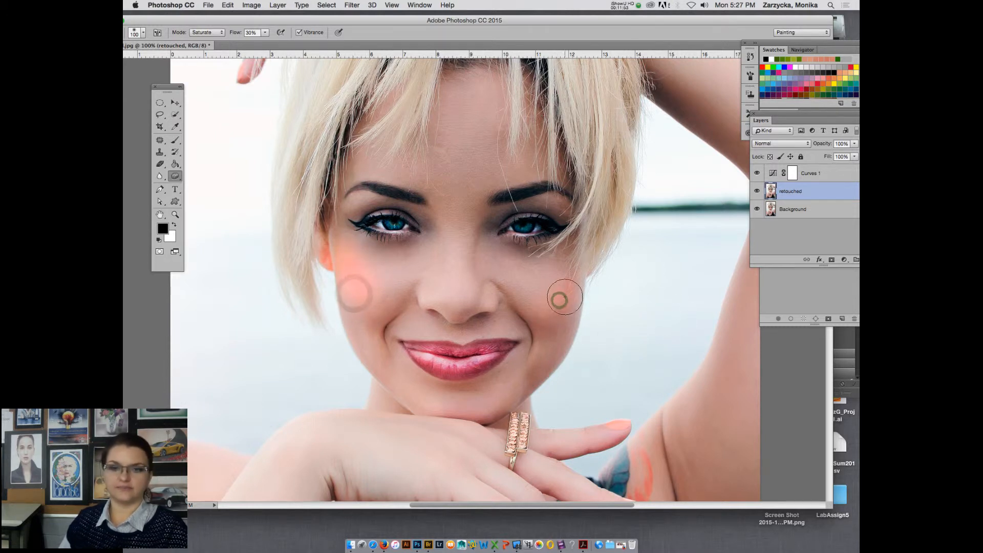
left_click_drag(552, 287, 573, 274)
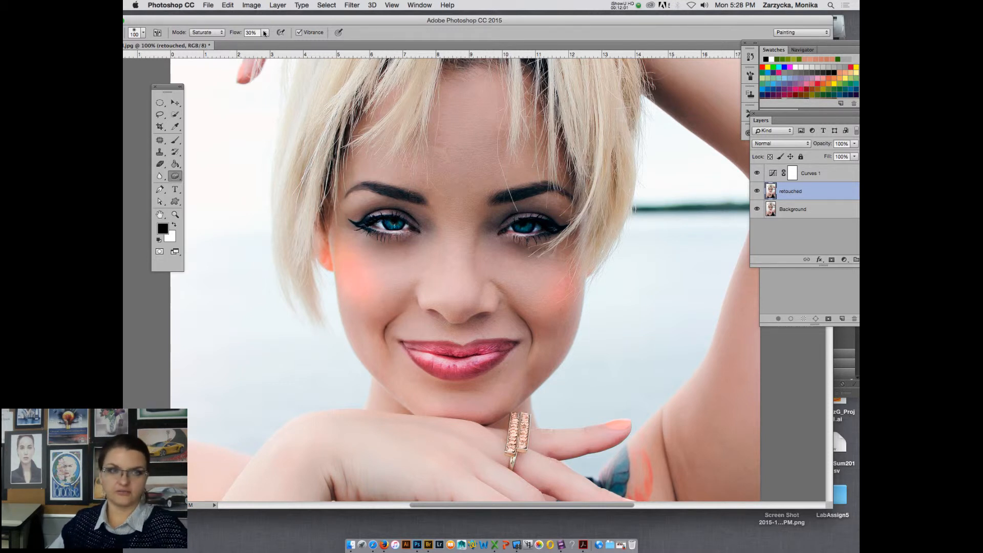
- Lower the Sponge tool's flow to 18% and saturate the inner part of both cheeks a little more
left_click_drag(264, 32, 259, 41)
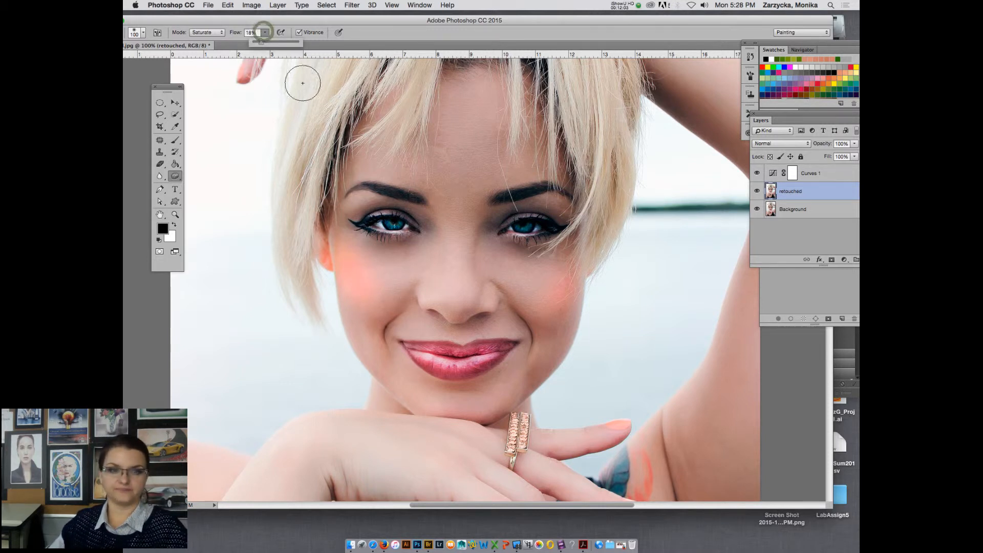
left_click(374, 274)
left_click(549, 288)
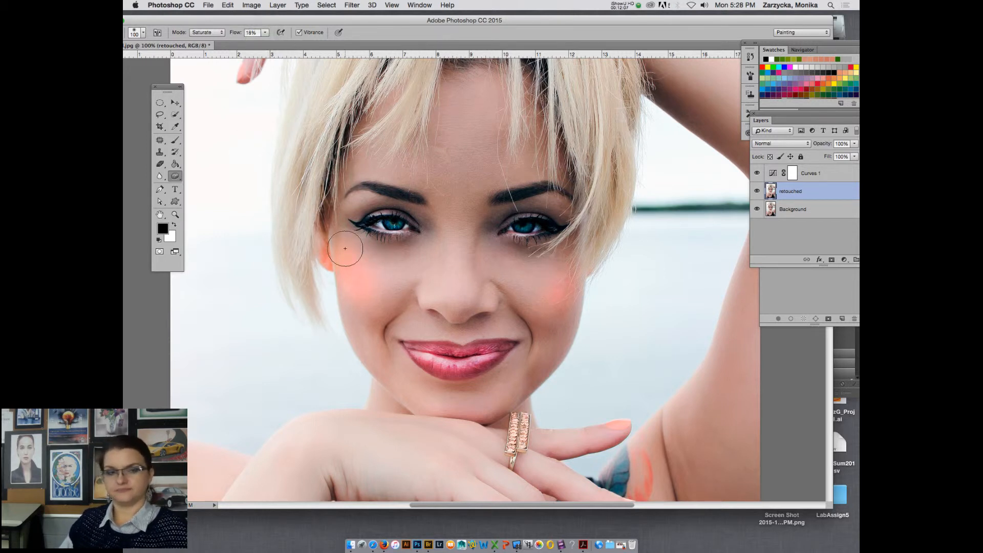
left_click(649, 4)
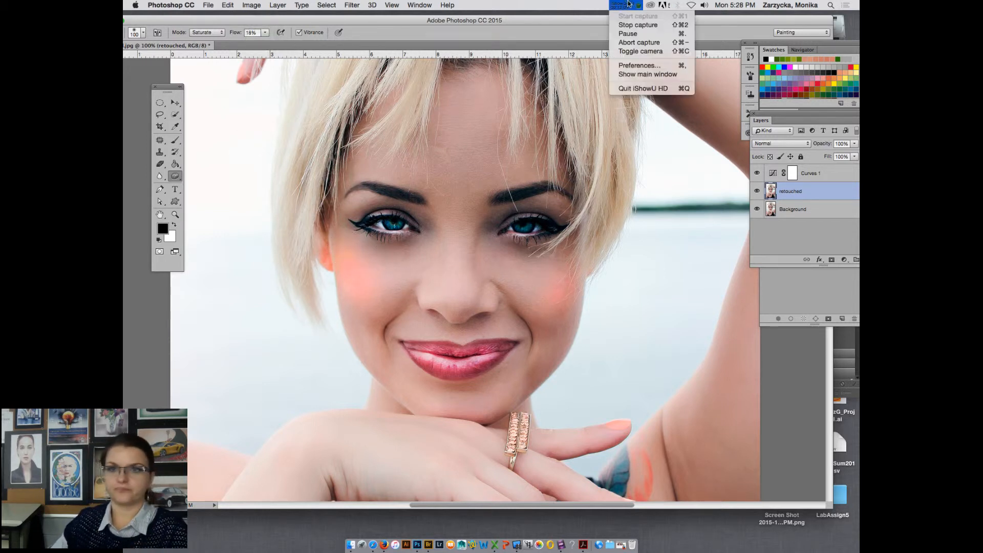
left_click(635, 34)
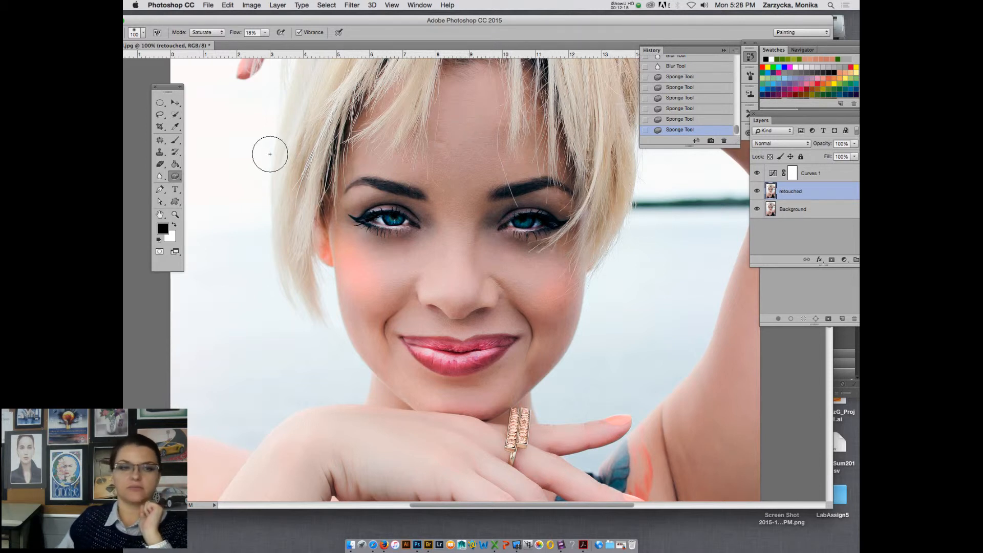
- Lighten the skin between the eyebrows with the Dodge tool, using the Midtones range and 10% exposure
left_click(179, 179)
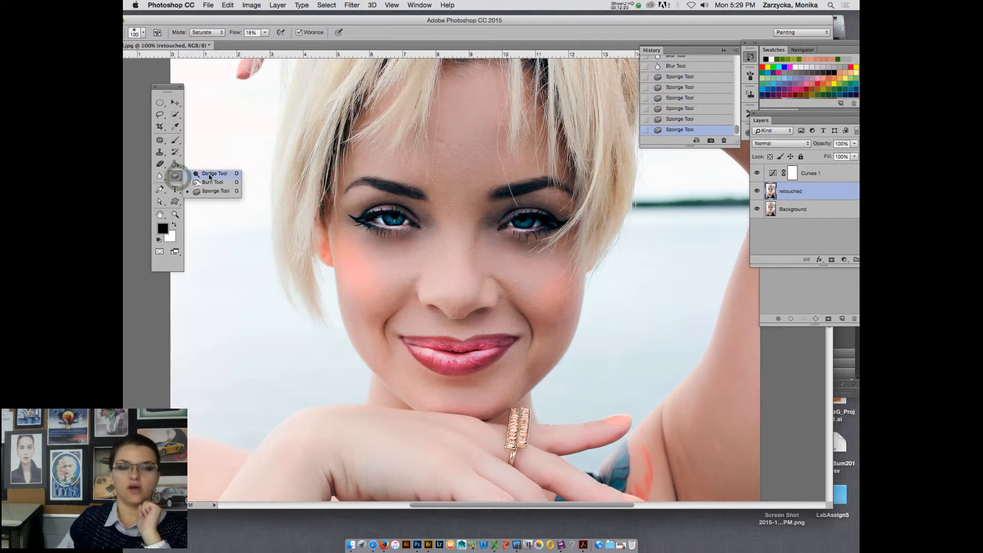
left_click(210, 174)
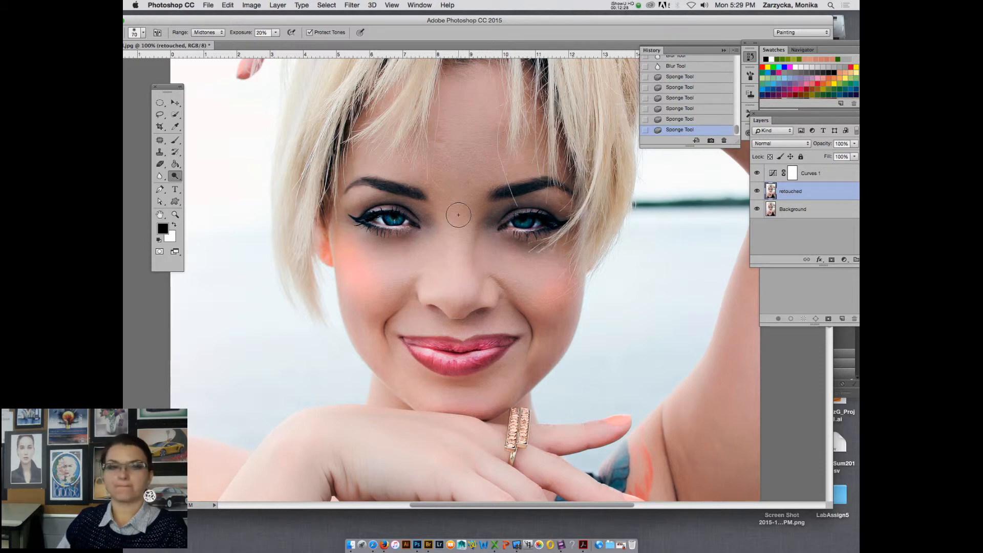
left_click(275, 33)
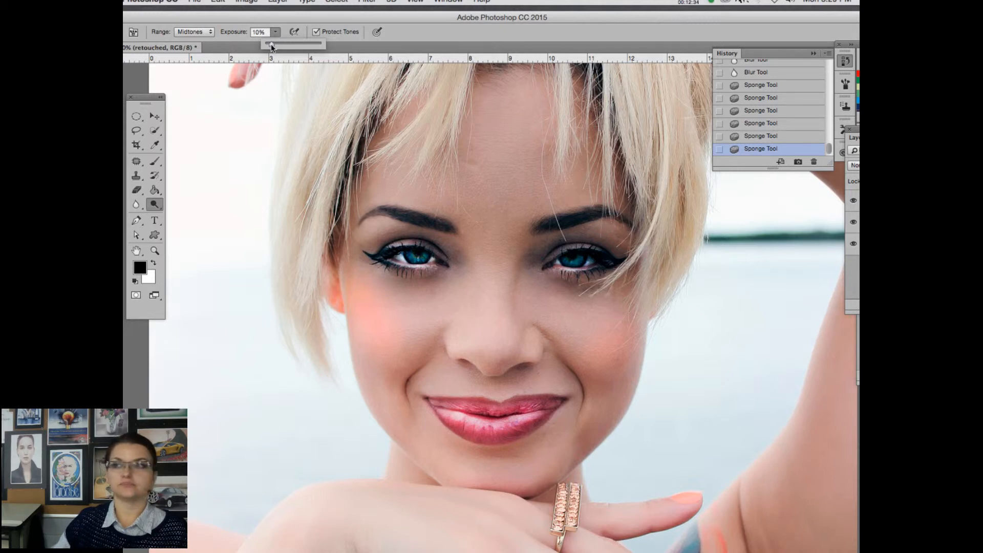
left_click_drag(219, 18, 231, 14)
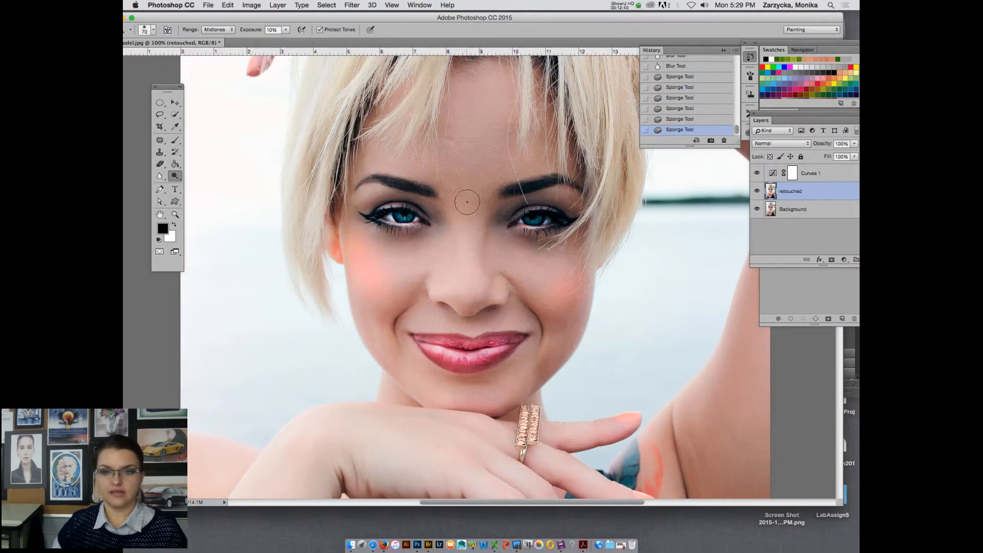
left_click(467, 202)
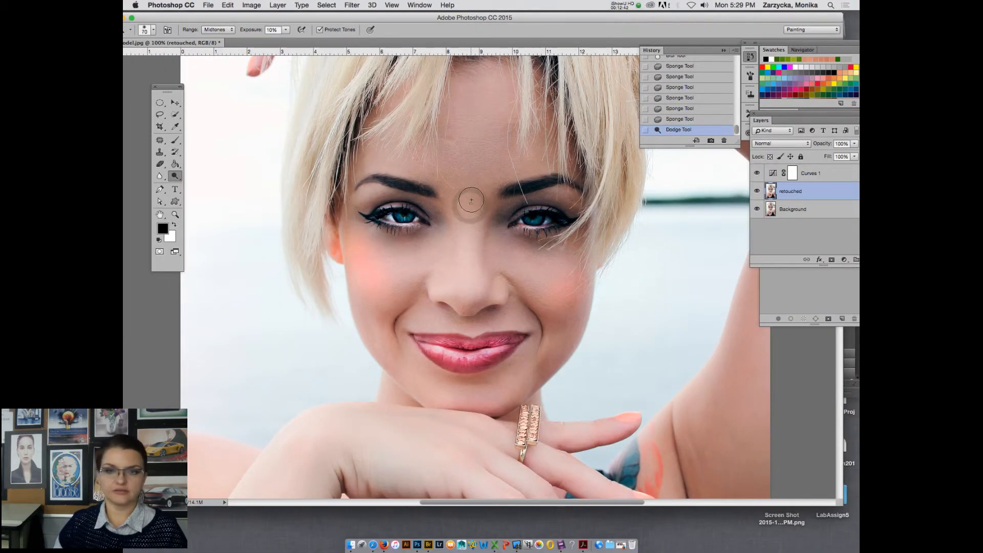
left_click(465, 199)
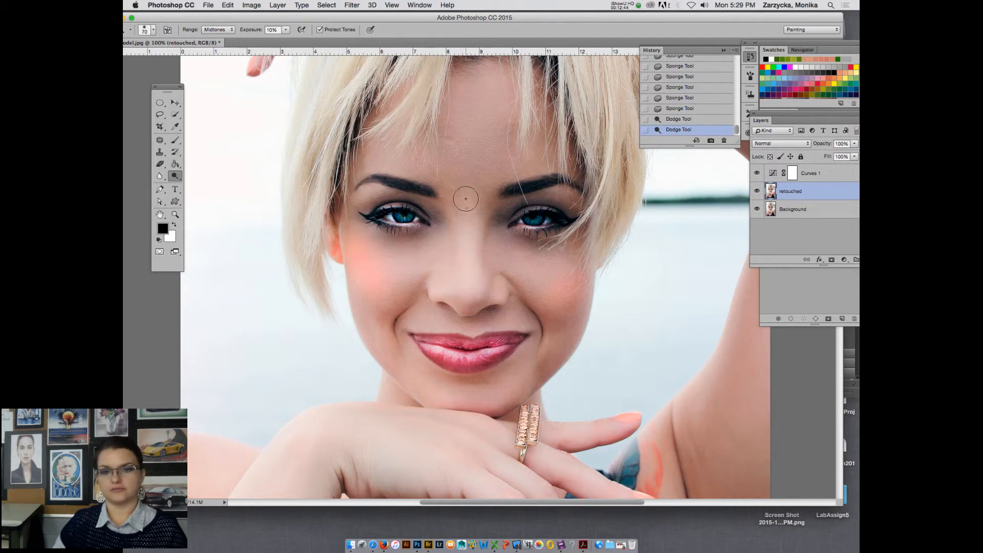
left_click_drag(463, 204, 473, 192)
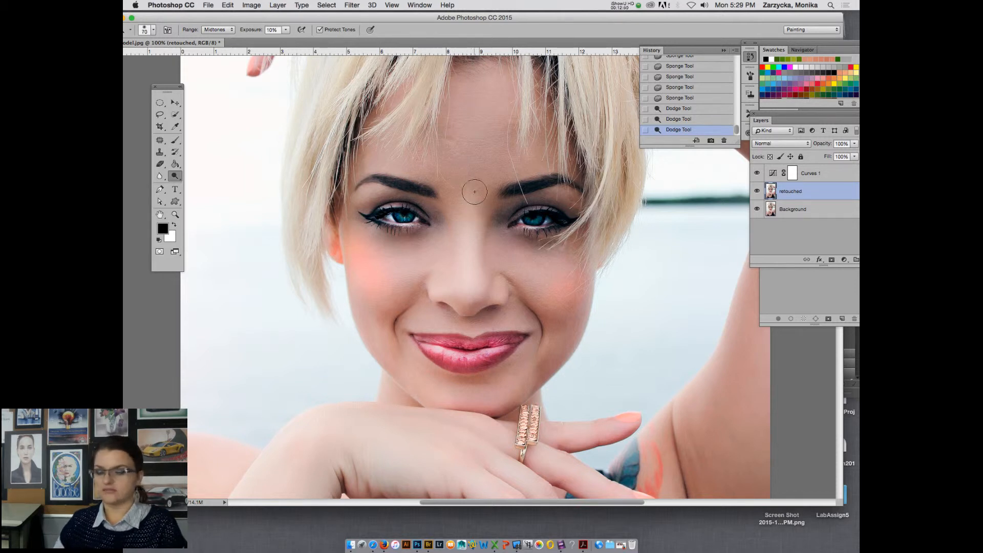
- Enlarge the Dodge brush to 125 px and lighten the middle of the forehead from the brows up to the hairline
key("bracketright")
key("bracketright")
key("bracketright")
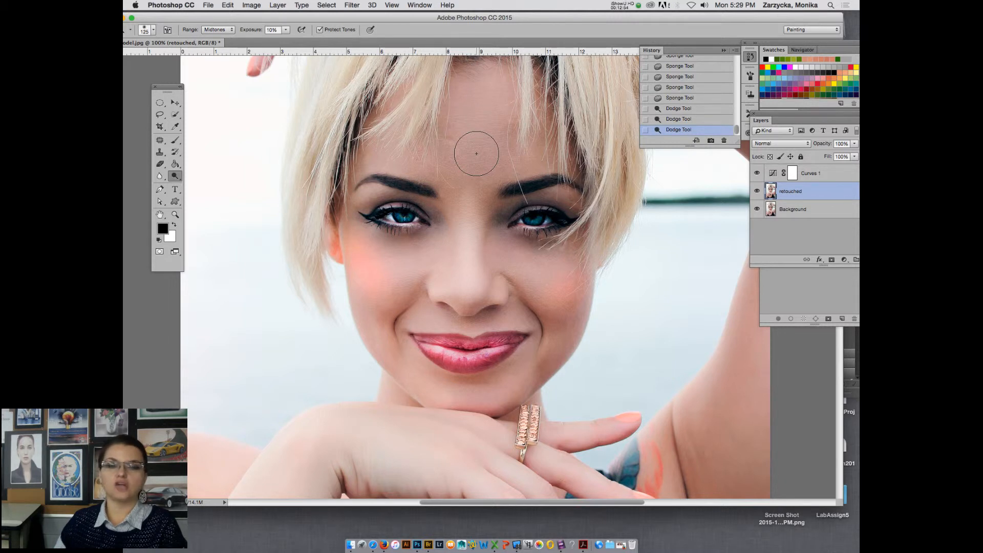
mouse_move(483, 162)
left_mouse_down()
mouse_move(460, 99)
mouse_move(488, 86)
mouse_move(488, 125)
mouse_move(450, 137)
mouse_move(495, 175)
left_mouse_up()
left_click(447, 139)
left_click_drag(512, 134, 497, 127)
mouse_move(436, 127)
left_mouse_down()
mouse_move(449, 170)
mouse_move(511, 165)
left_mouse_up()
mouse_move(464, 192)
left_mouse_down()
mouse_move(501, 147)
mouse_move(465, 83)
left_mouse_up()
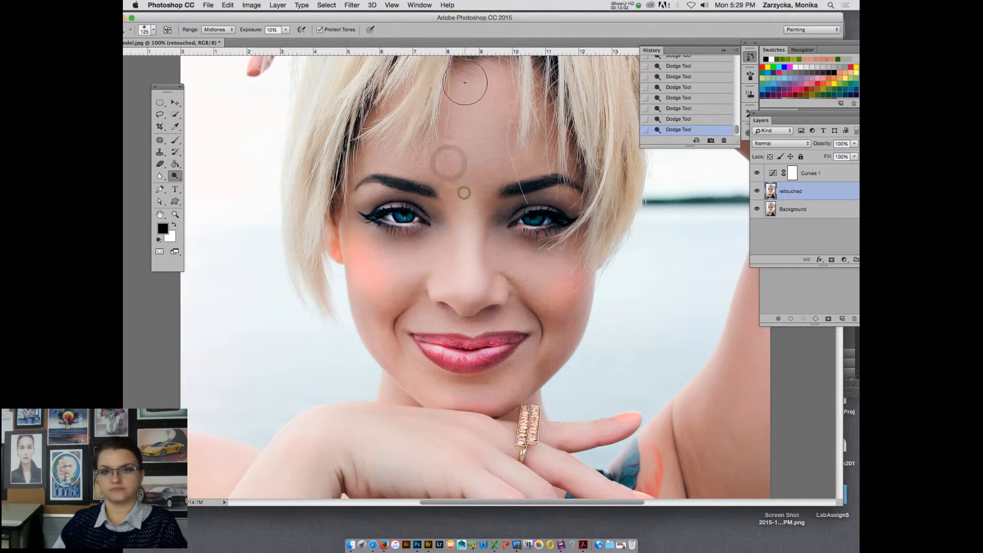
left_click_drag(448, 122, 470, 94)
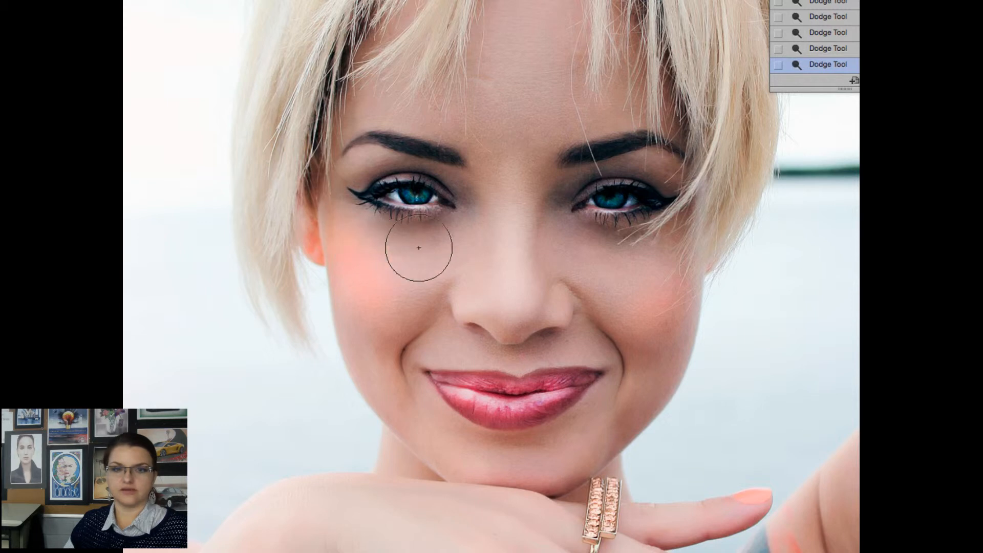
- Reduce the Dodge brush to 50 px to suit the smaller highlight areas of the face, such as above the upper lip
key("bracketleft")
key("bracketleft")
key("bracketleft")
key("bracketleft")
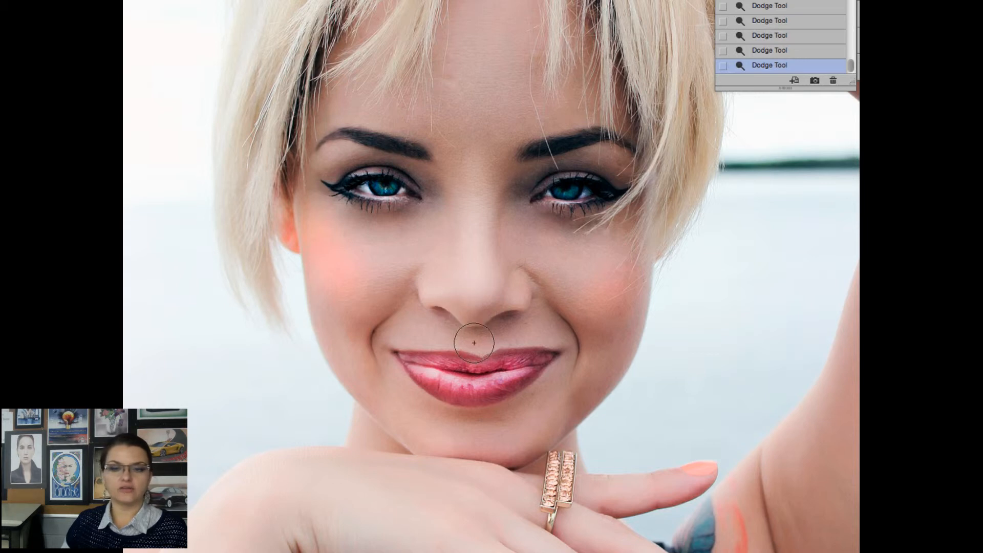
key("bracketleft")
key("bracketleft")
key("bracketleft")
key("bracketleft")
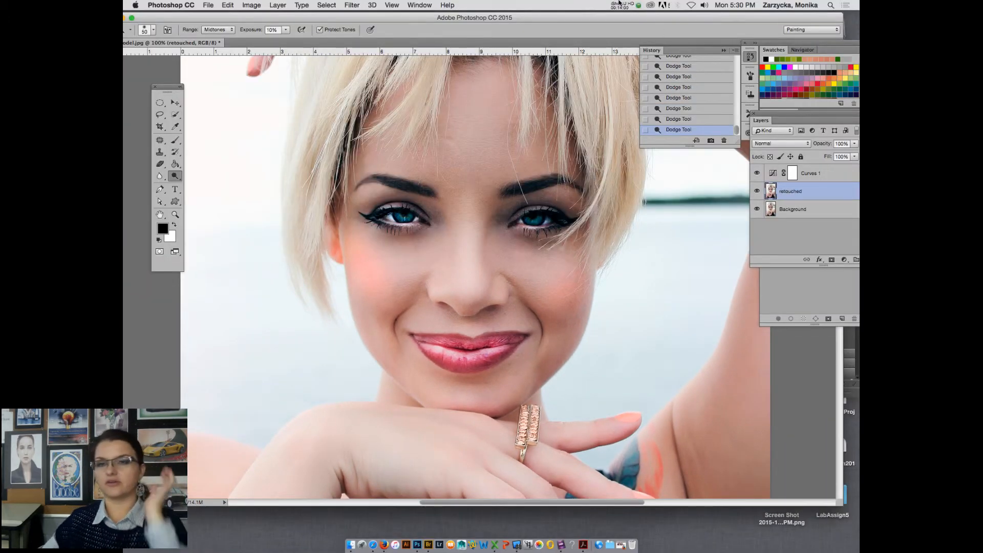
left_click(619, 4)
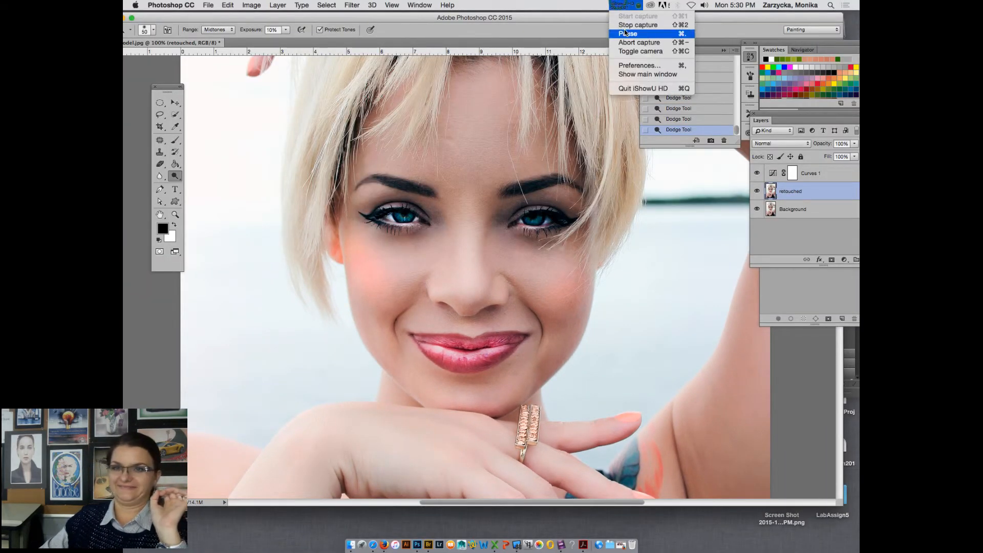
left_click(625, 34)
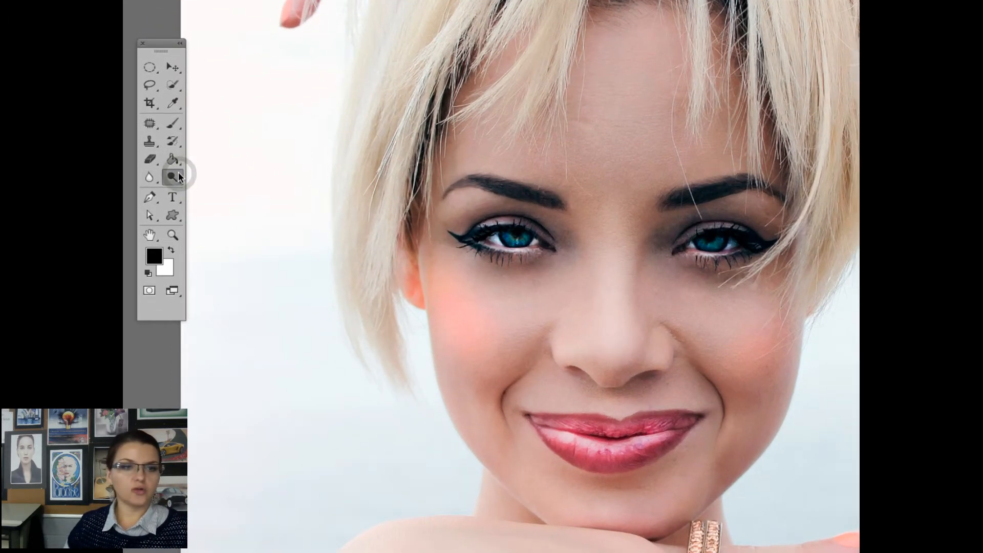
- Darken the sides of the nose with the Burn tool, using the Midtones range, 10% exposure and a 40 px brush
right_click(180, 177)
left_click(220, 187)
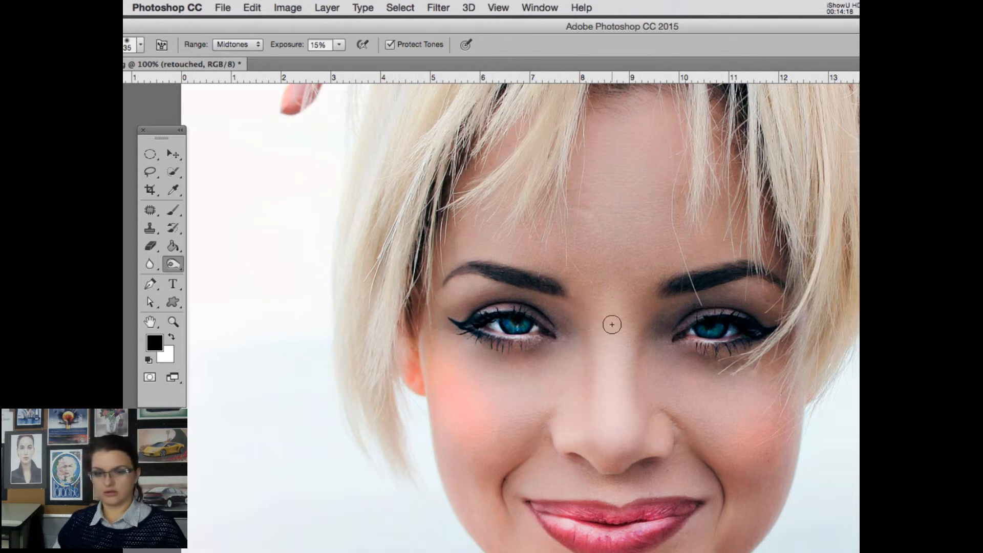
left_click(339, 45)
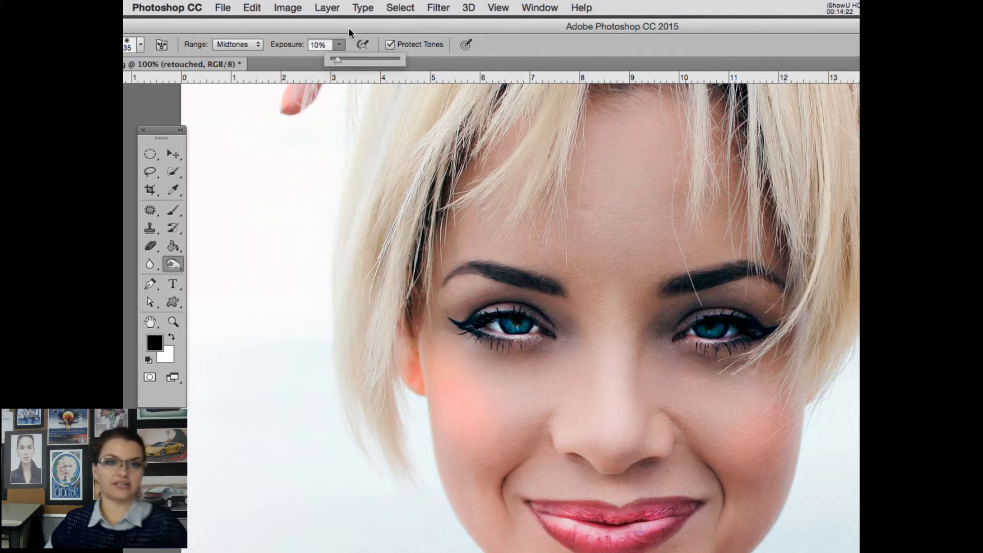
left_click(339, 45)
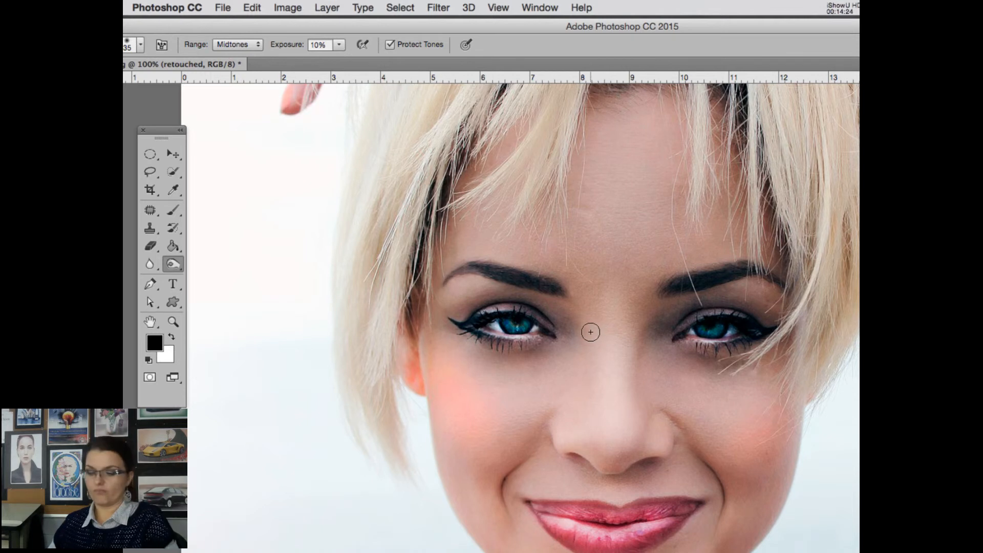
key("bracketright")
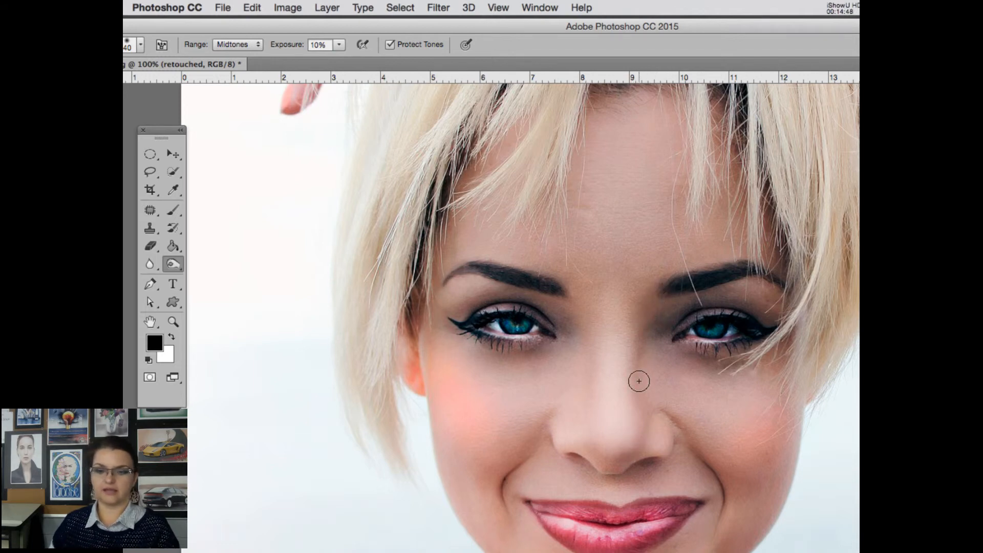
- Enlarge the Burn brush to 60 px and darken the outer contours of the cheeks and face
scroll(638, 380, "down", 3)
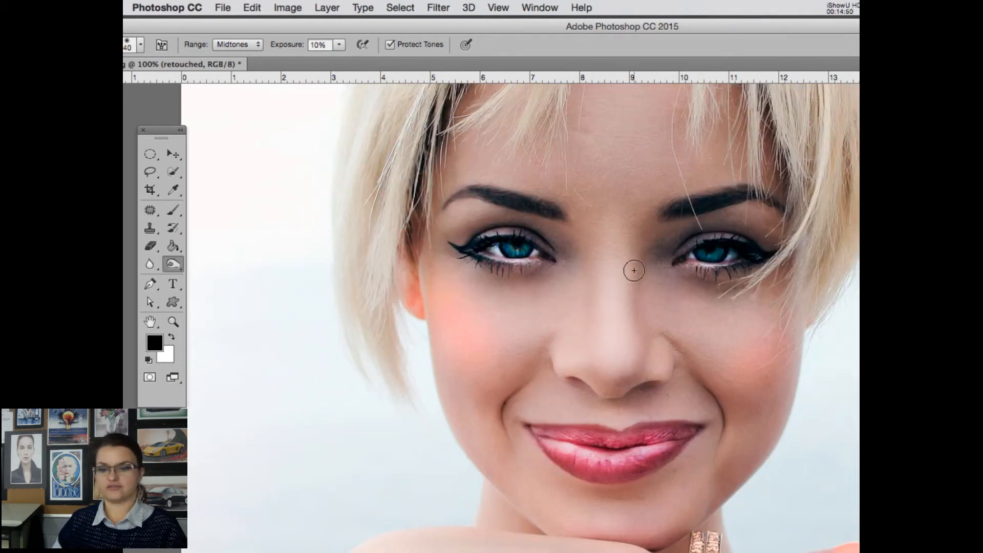
scroll(628, 273, "down", 1)
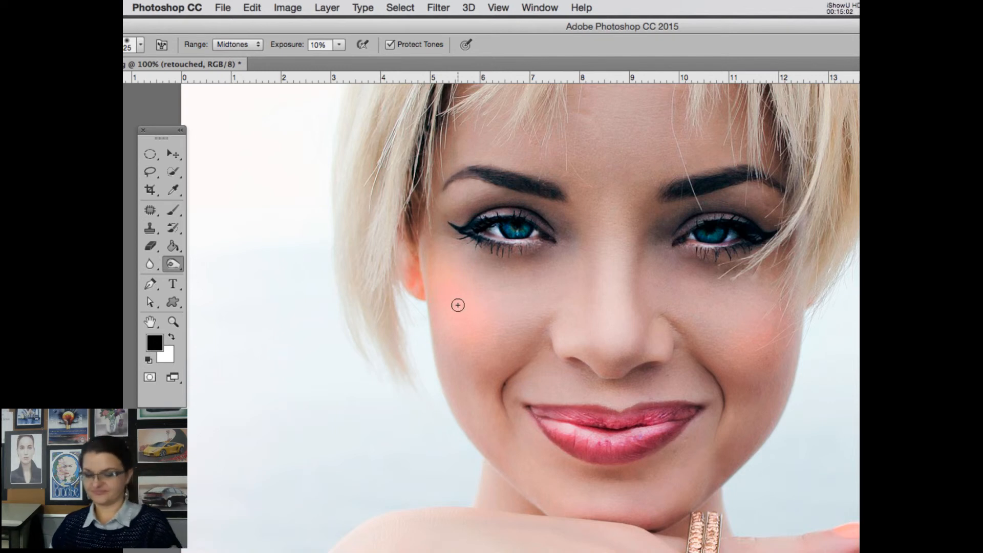
key("bracketright")
key("bracketright")
key("bracketright")
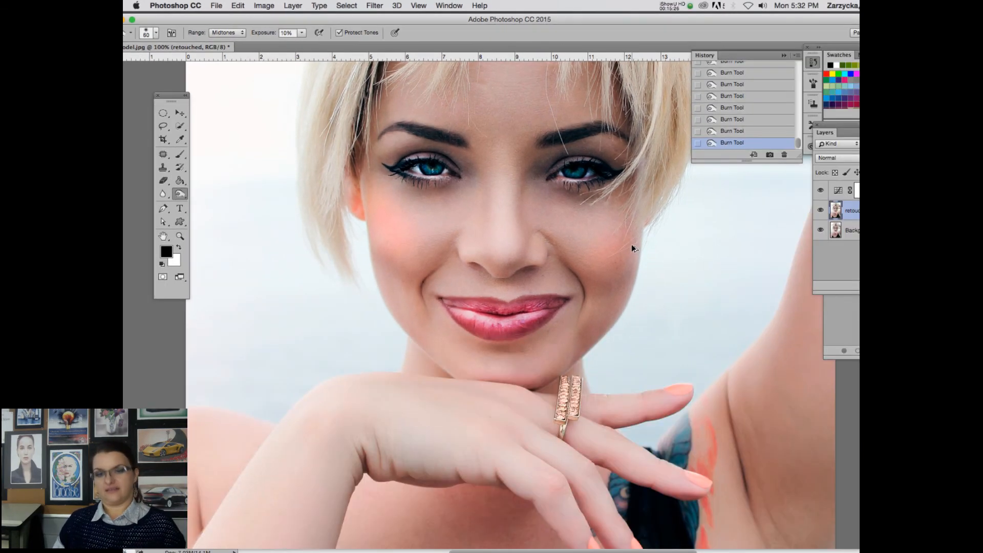
scroll(511, 201, "up", 2)
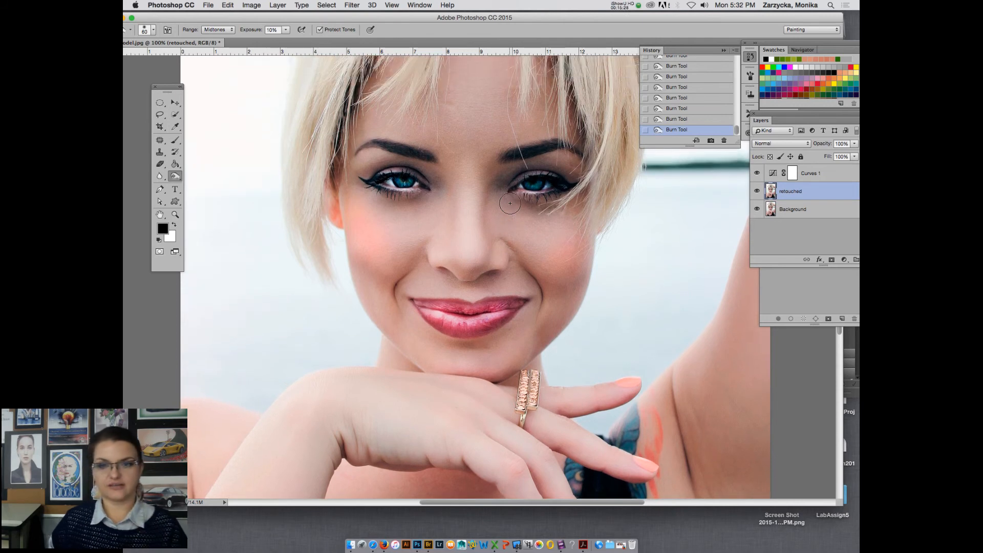
left_click(628, 3)
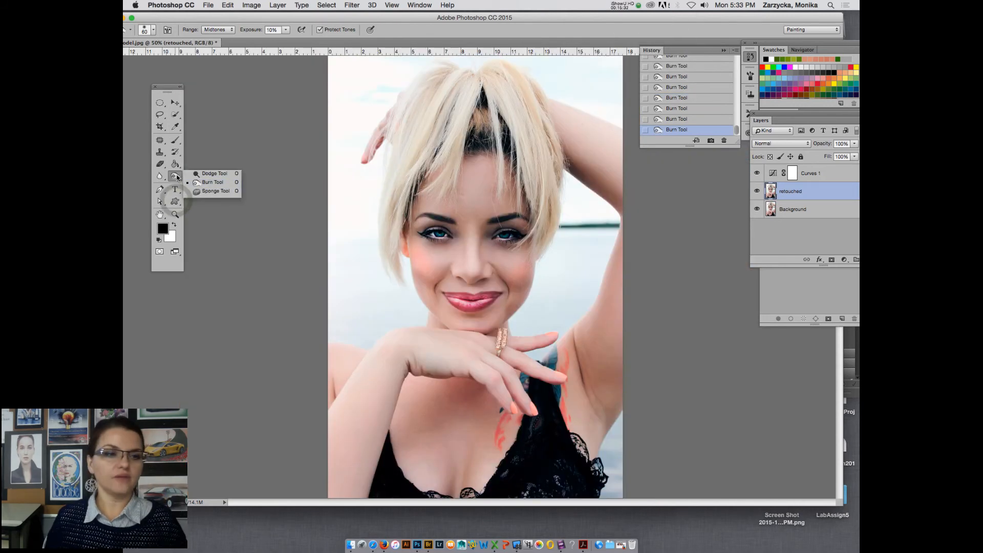
- Lighten hair strands on both sides of the parting with the Dodge tool, using the Highlights range, 10% exposure and a 30 px brush
left_click(212, 174)
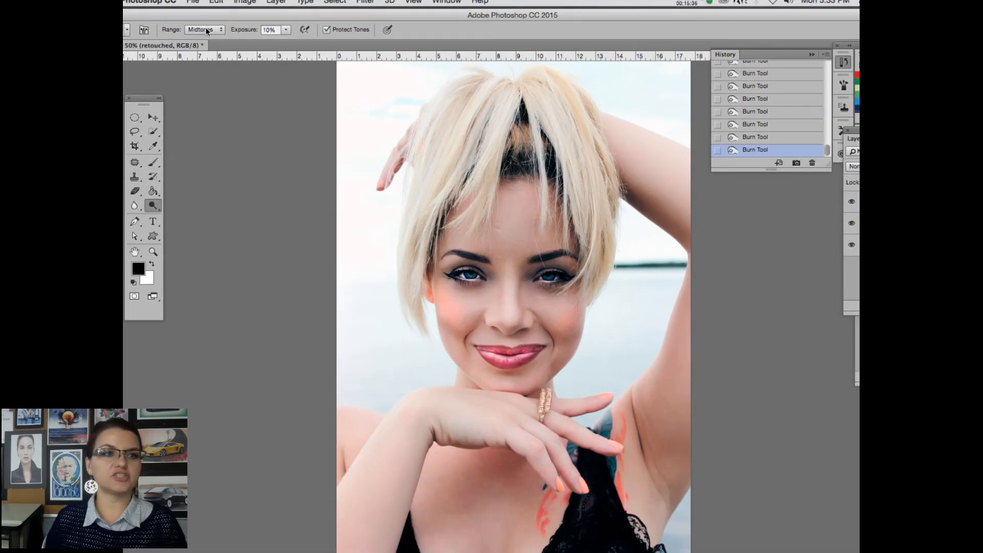
left_click(207, 31)
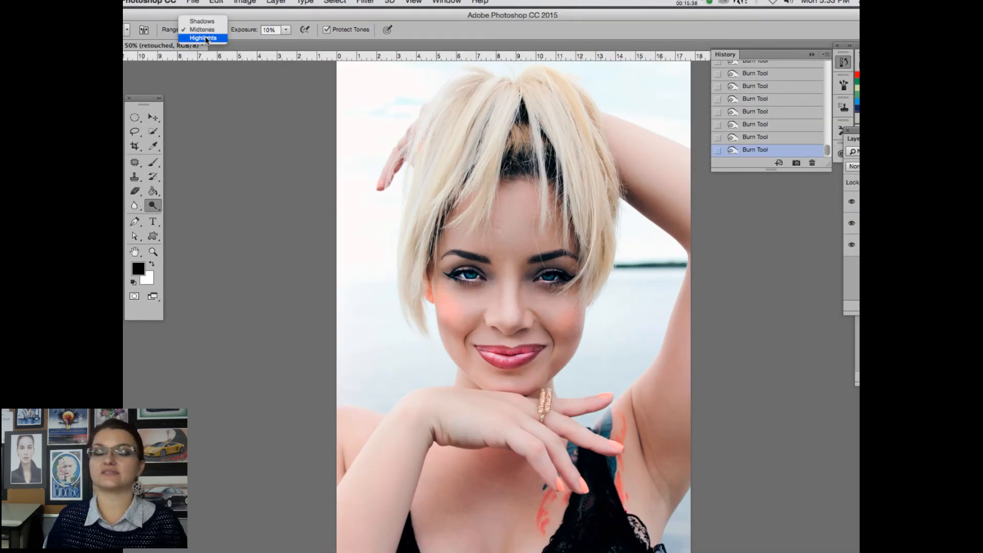
left_click(207, 38)
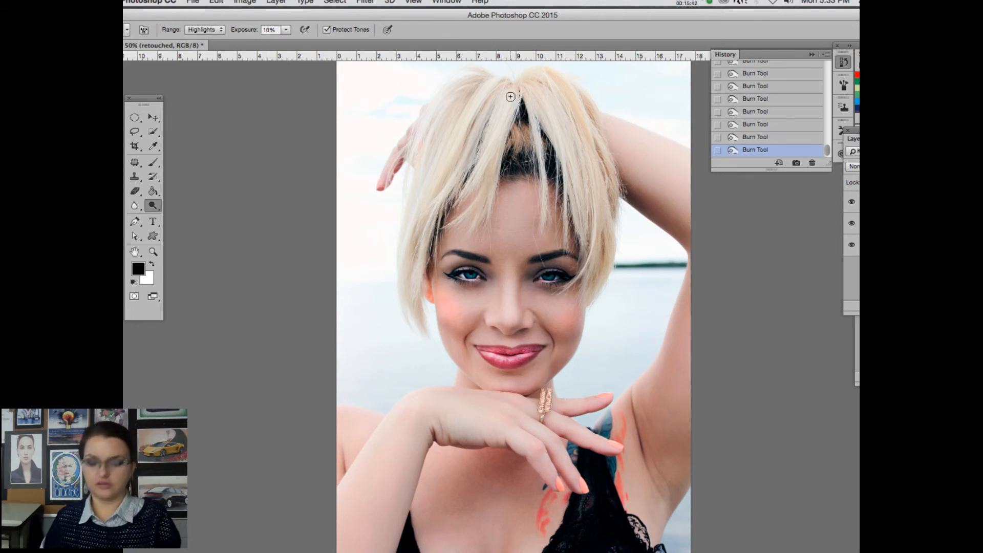
left_click_drag(209, 17, 241, 20)
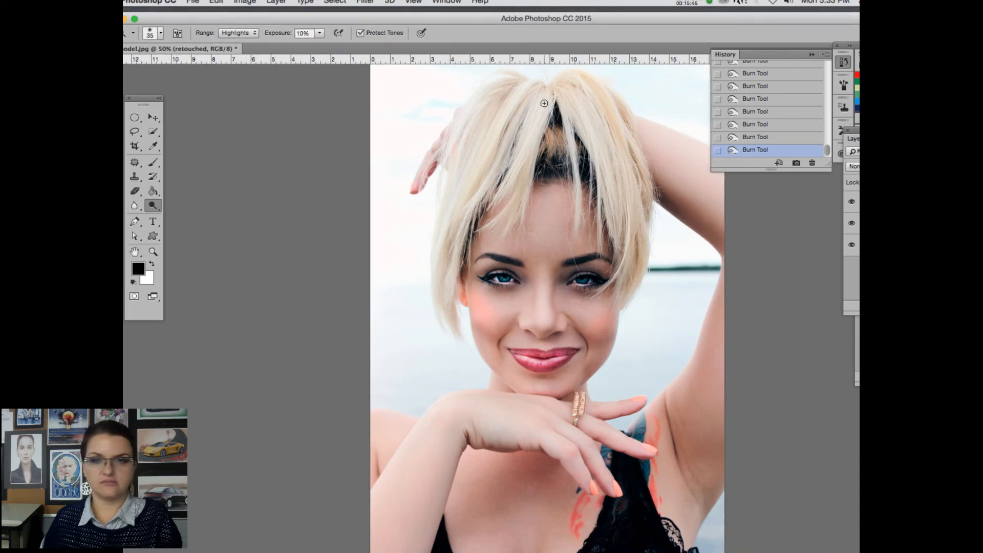
left_click_drag(551, 102, 515, 202)
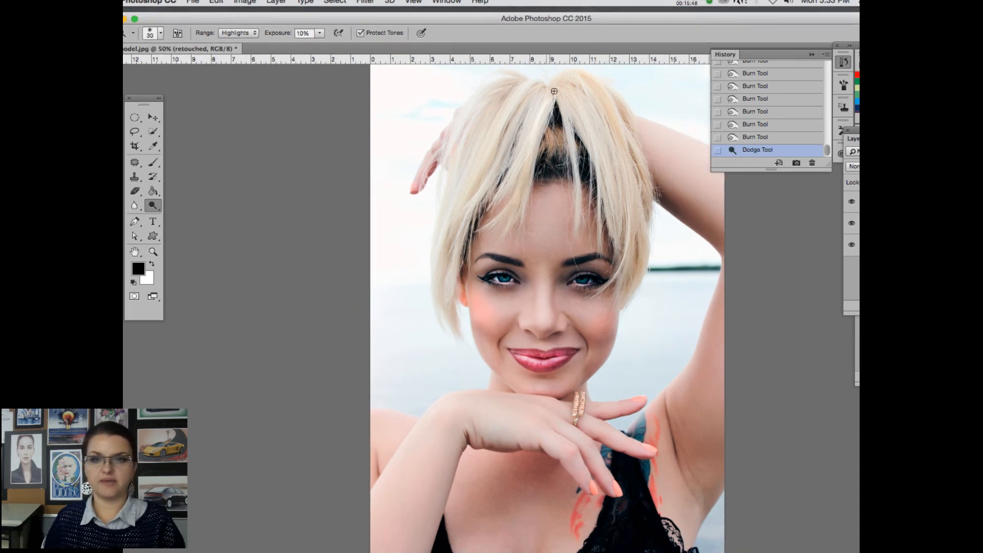
left_click_drag(577, 109, 627, 229)
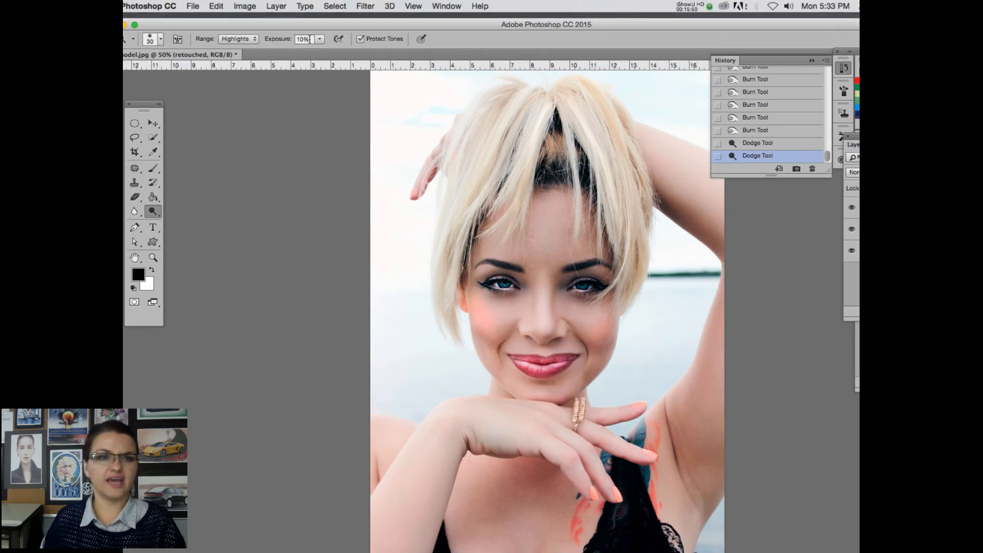
- Lower the Dodge exposure to 6% and brighten more strands across the crown and down both sides of the hair
left_click(319, 33)
left_click_drag(321, 54, 319, 53)
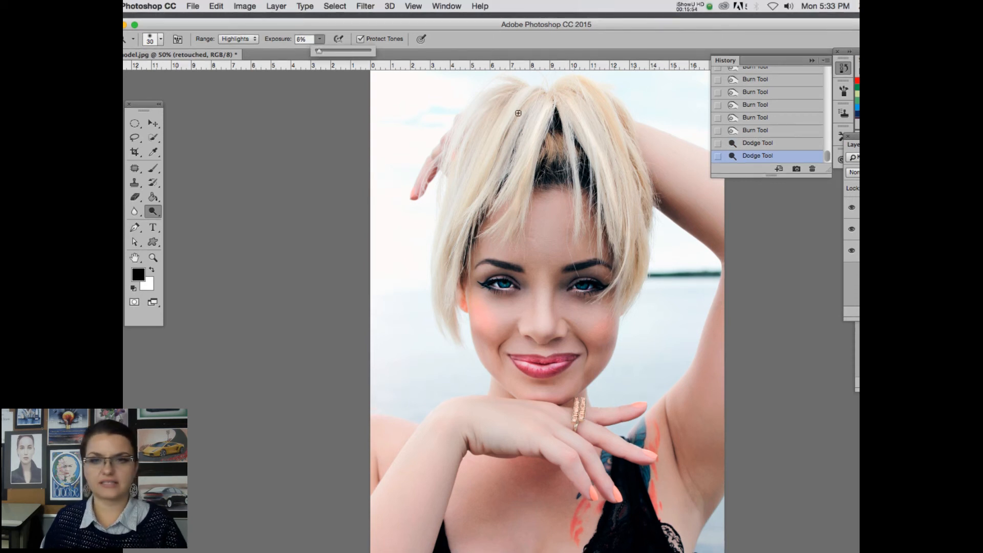
mouse_move(518, 112)
left_mouse_down()
mouse_move(527, 111)
mouse_move(522, 99)
mouse_move(614, 115)
left_mouse_up()
left_click_drag(613, 170, 627, 198)
left_click_drag(621, 132, 640, 268)
mouse_move(483, 115)
left_mouse_down()
mouse_move(538, 130)
mouse_move(613, 182)
left_mouse_up()
key("super+z")
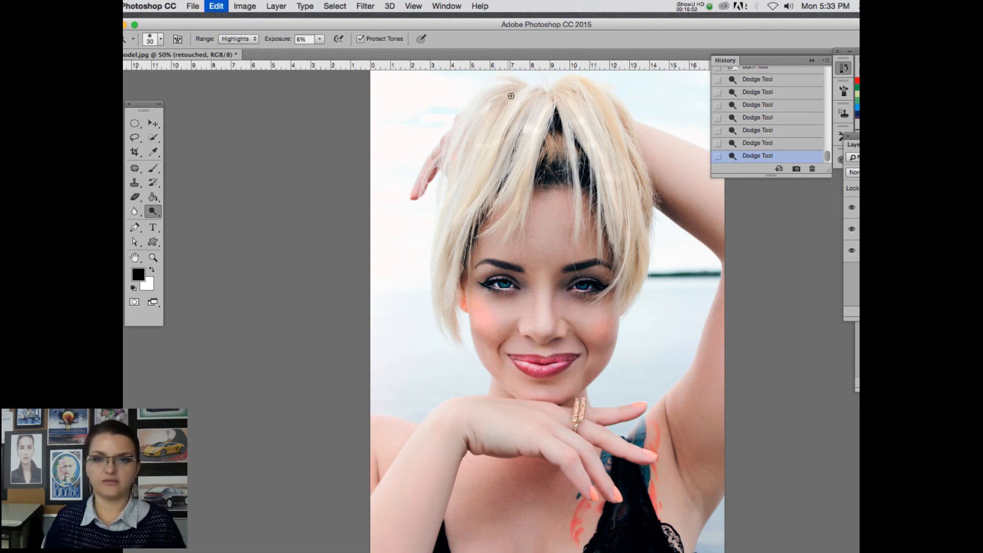
left_click_drag(516, 96, 457, 200)
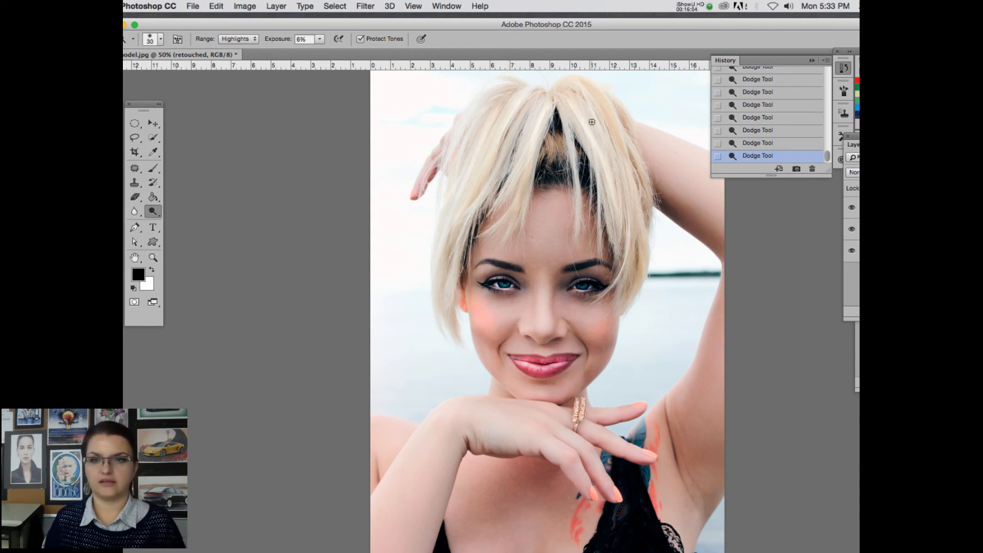
left_click_drag(578, 94, 635, 217)
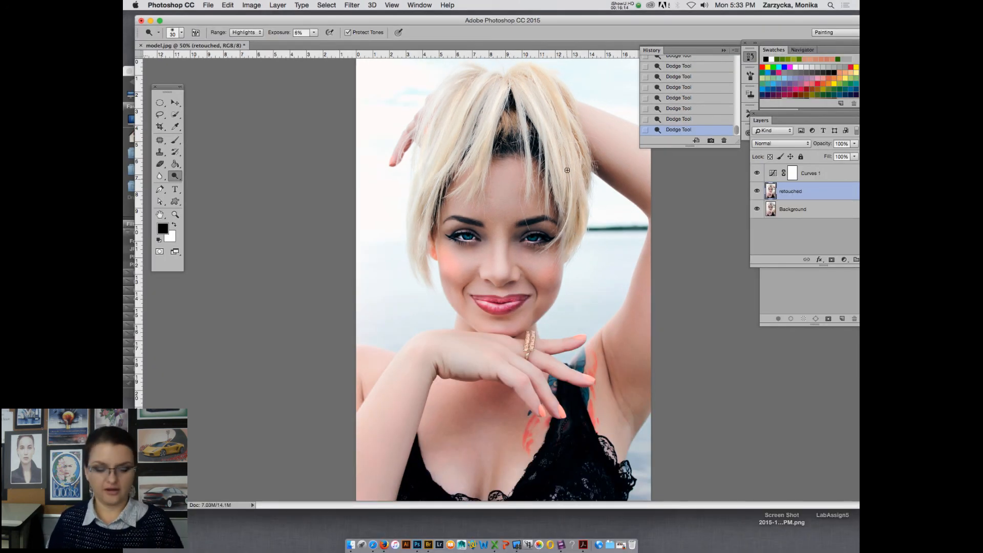
- Save the portrait as a layered Photoshop file in LabAssign10, its name ending in Assign10c_M2.psd, with Maximize Compatibility on
key("super+shift+s")
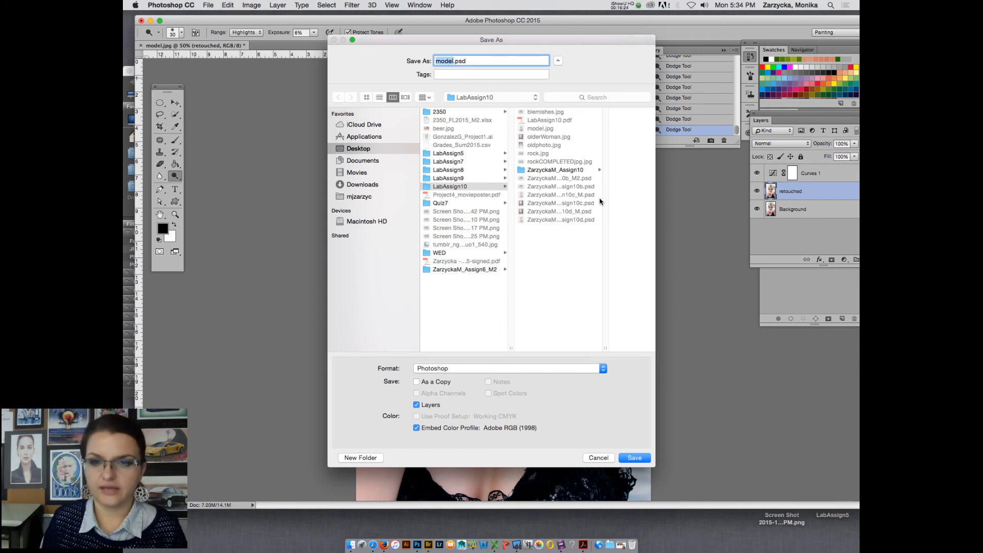
left_click(585, 203)
left_click(499, 61)
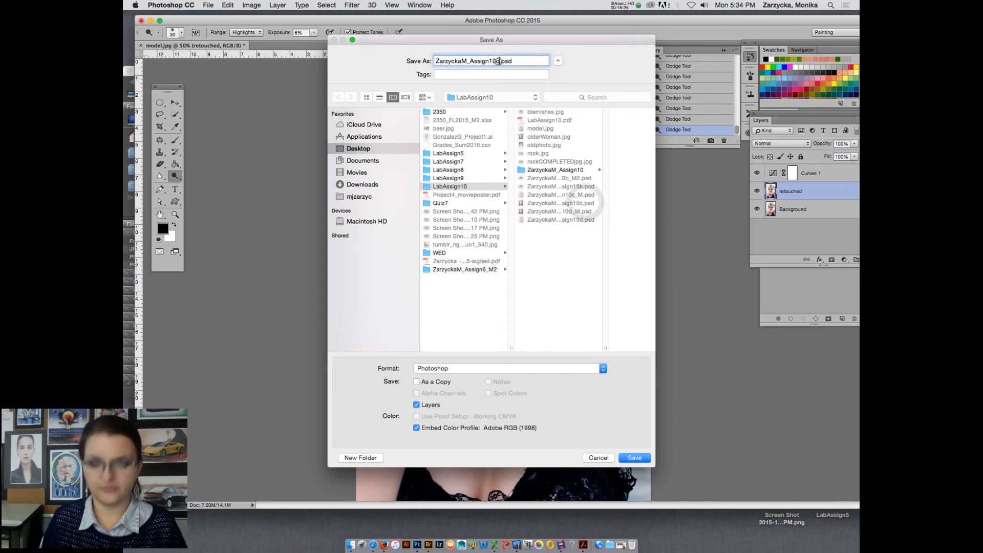
type("_M")
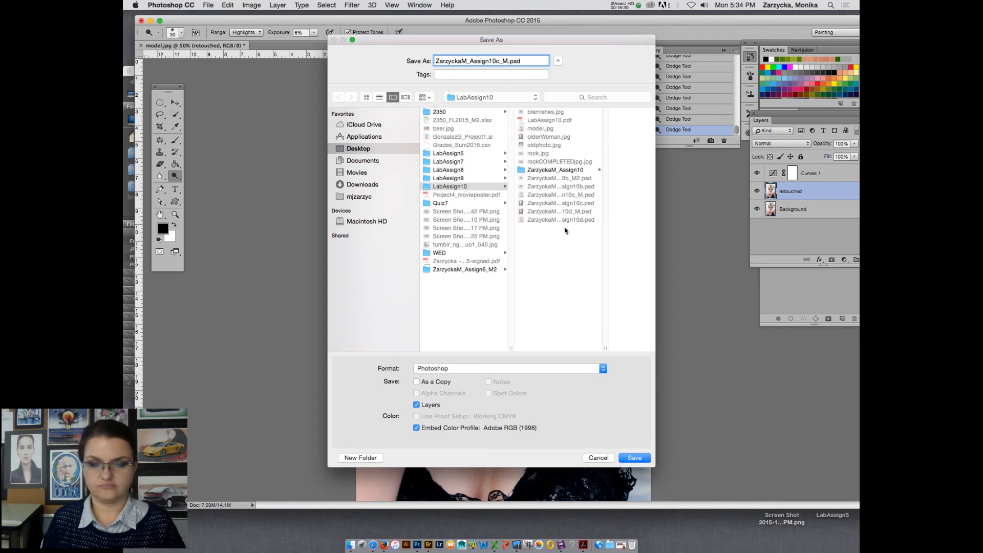
type("2")
left_click(626, 458)
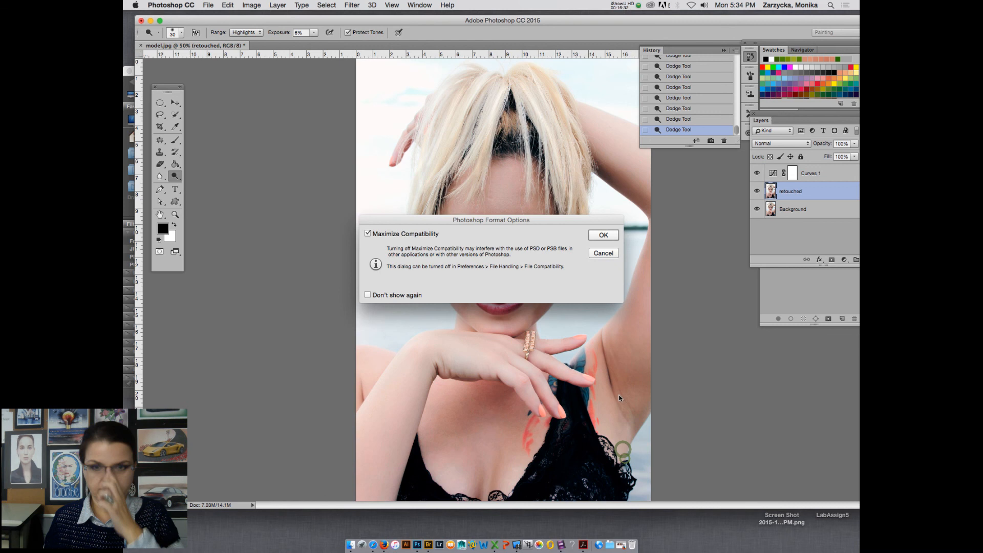
left_click(600, 233)
left_click(624, 6)
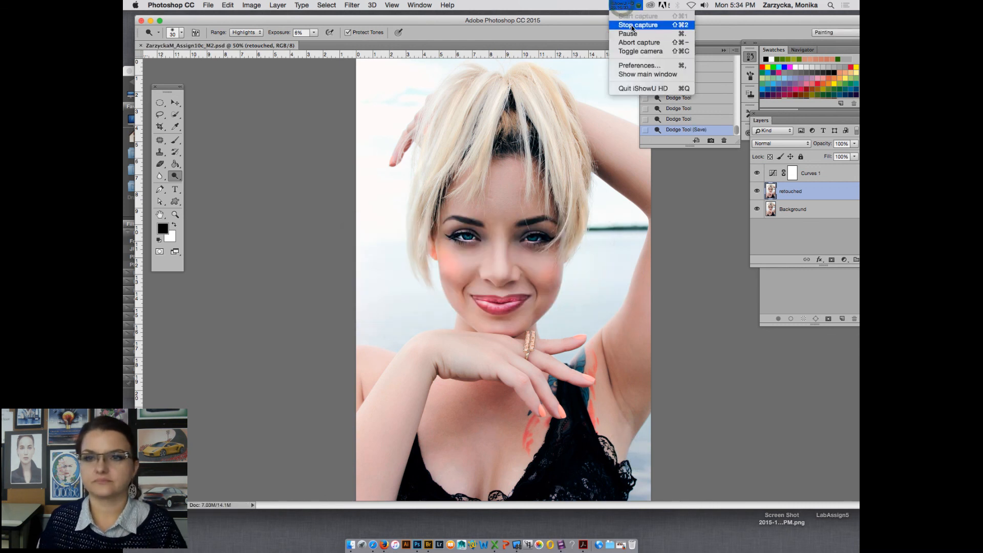